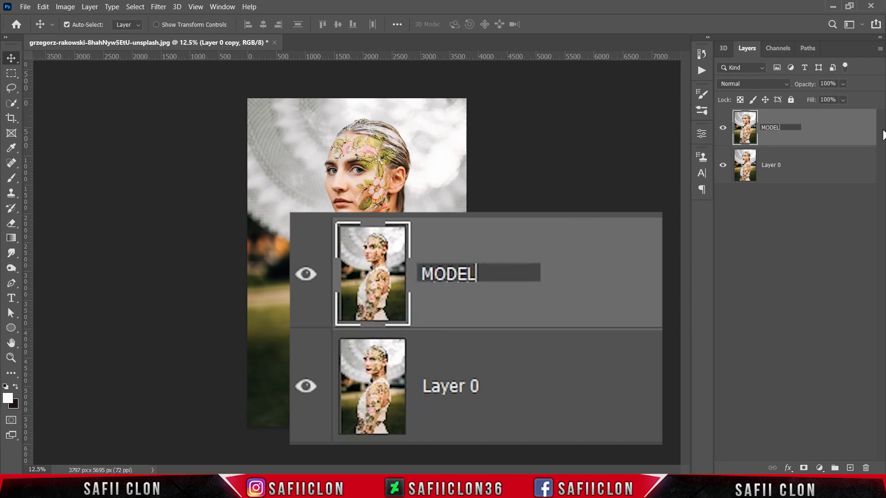
Step: Name the upper photo layer MODEL and the lower one ORIGINAL, and hide the ORIGINAL layer
{"action": "left_click", "coordinate": [805, 129]}
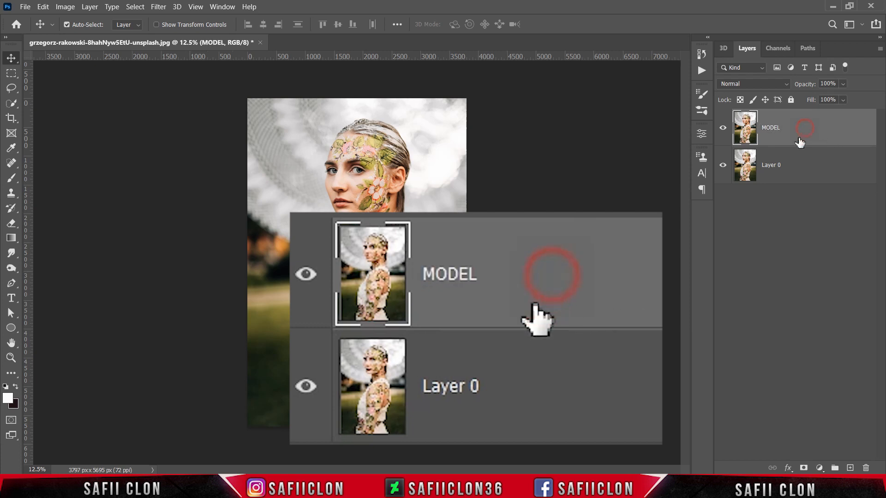
{"action": "left_click", "coordinate": [771, 166]}
{"action": "double_click", "coordinate": [771, 165]}
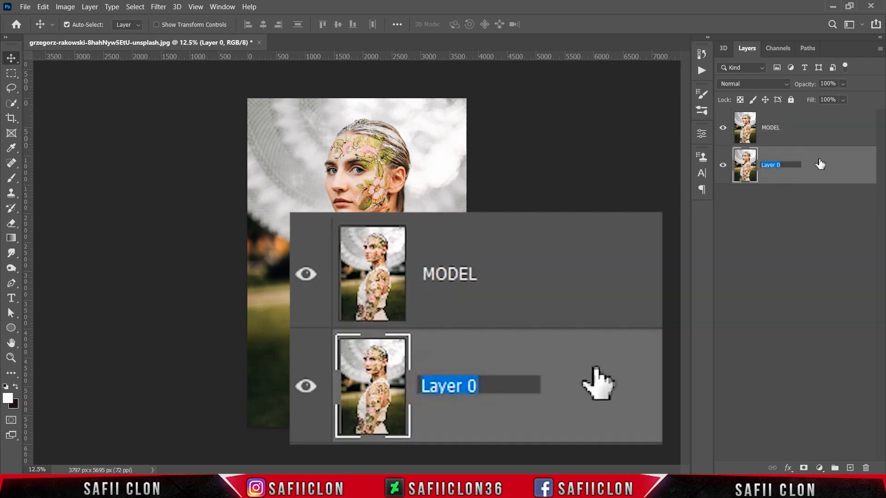
{"action": "type", "text": "ORIGINAL"}
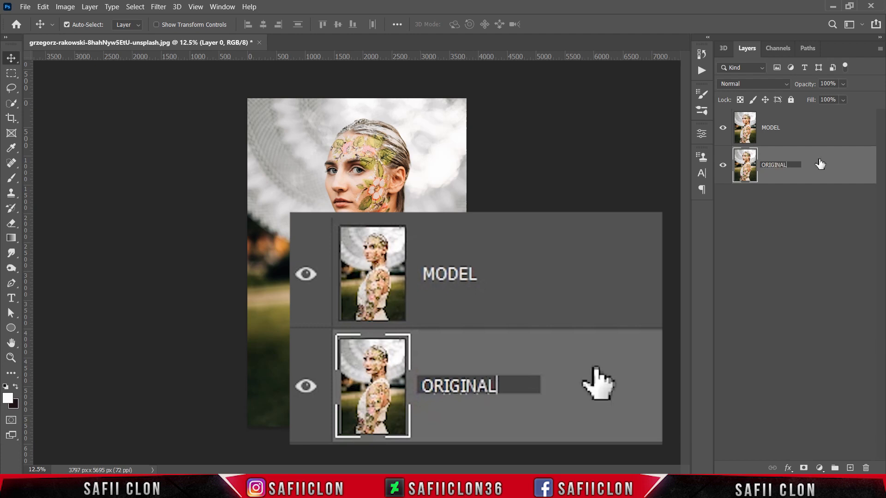
{"action": "left_click", "coordinate": [820, 164]}
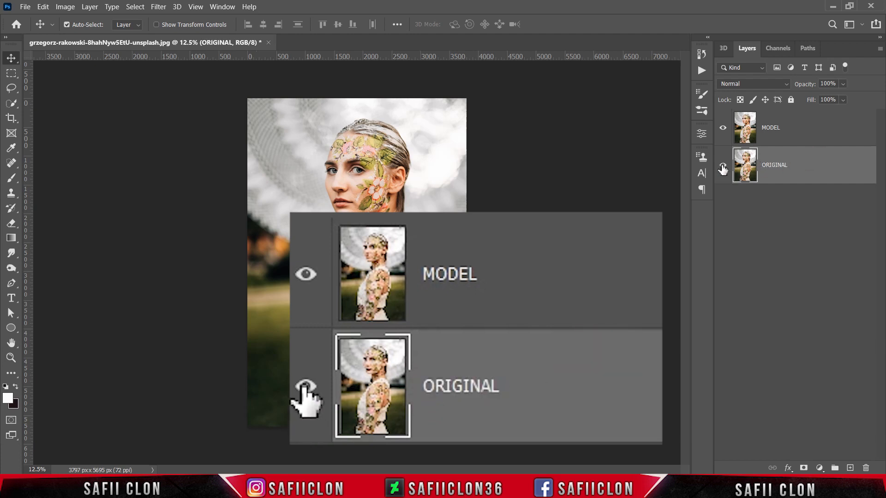
{"action": "left_click", "coordinate": [723, 167]}
Step: Set up the Quick Selection tool with a 33 px brush for the MODEL layer
{"action": "left_click", "coordinate": [814, 132]}
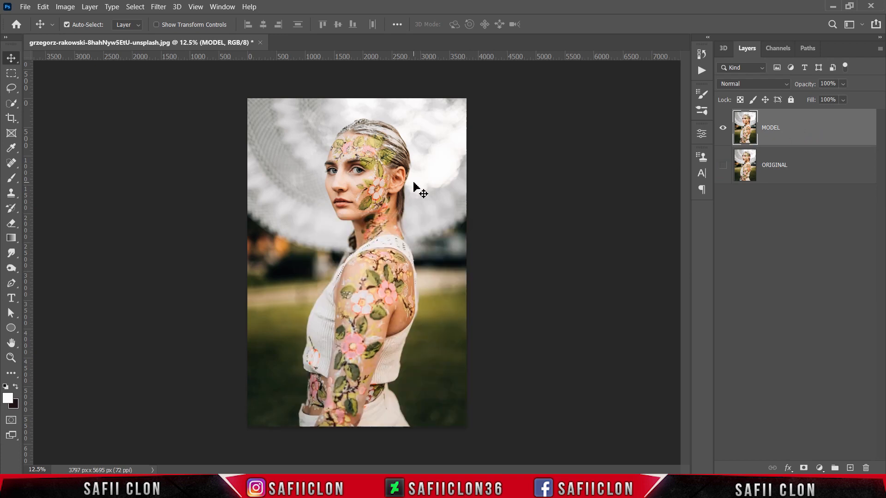
{"action": "left_click", "coordinate": [11, 103]}
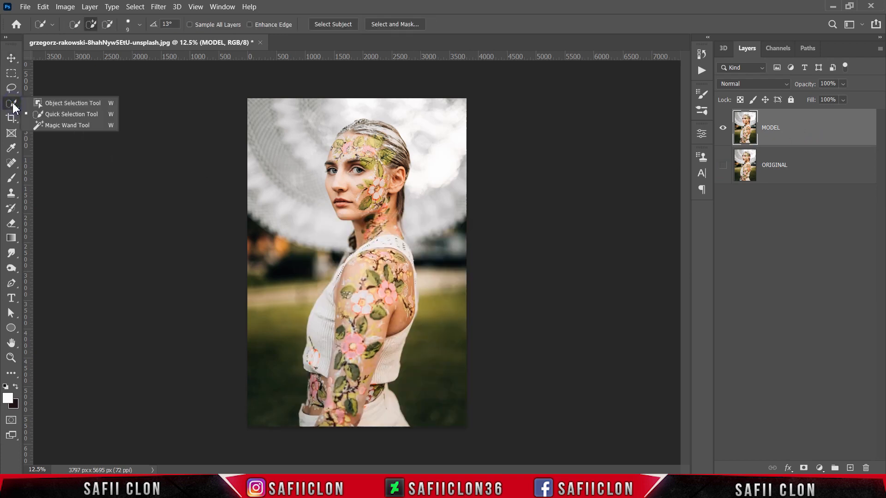
{"action": "left_click", "coordinate": [58, 115]}
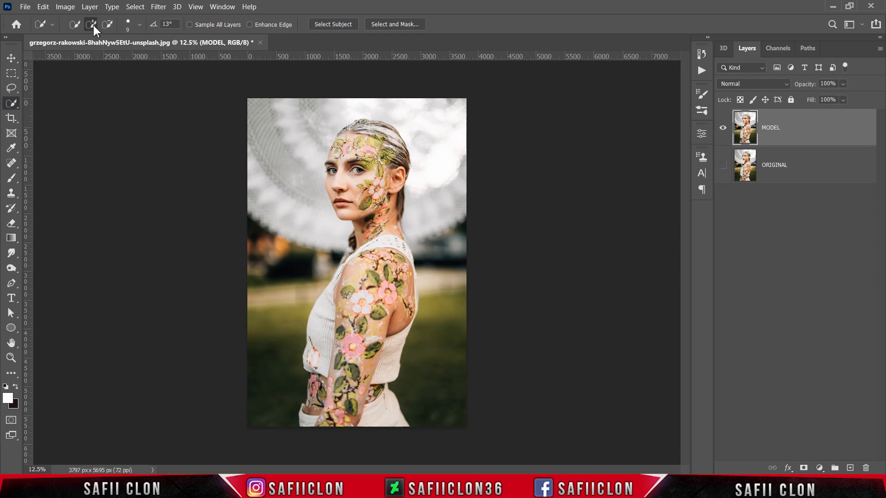
{"action": "left_click", "coordinate": [139, 27]}
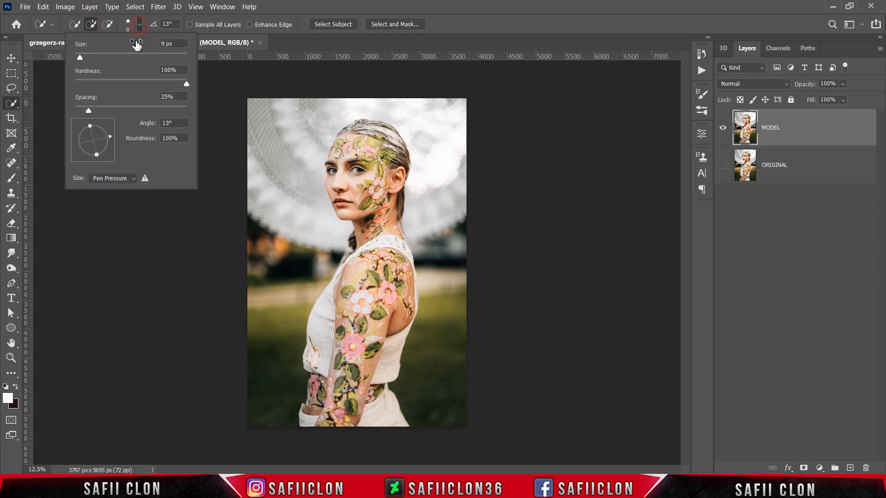
{"action": "left_click_drag", "start_coordinate": [80, 58], "coordinate": [95, 62]}
{"action": "left_click", "coordinate": [141, 26]}
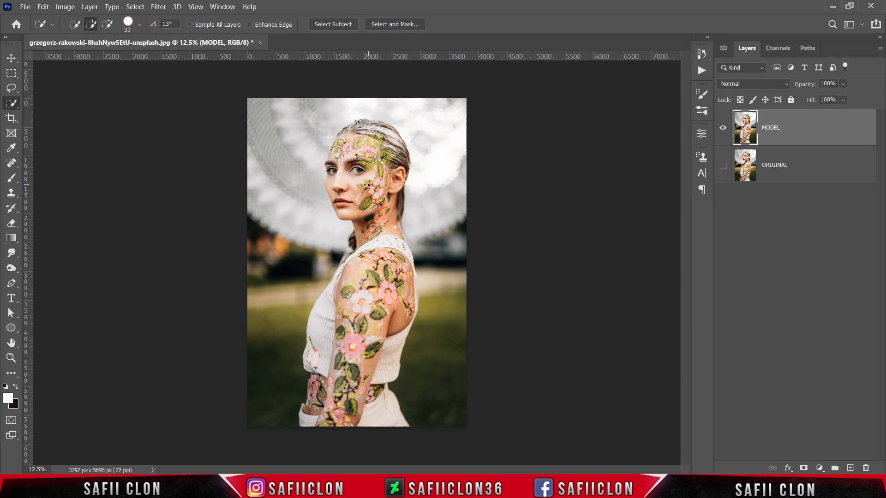
Step: Select the woman with Select Subject, touch up the selection at her waist, and mask the MODEL layer with it
{"action": "left_click", "coordinate": [337, 24]}
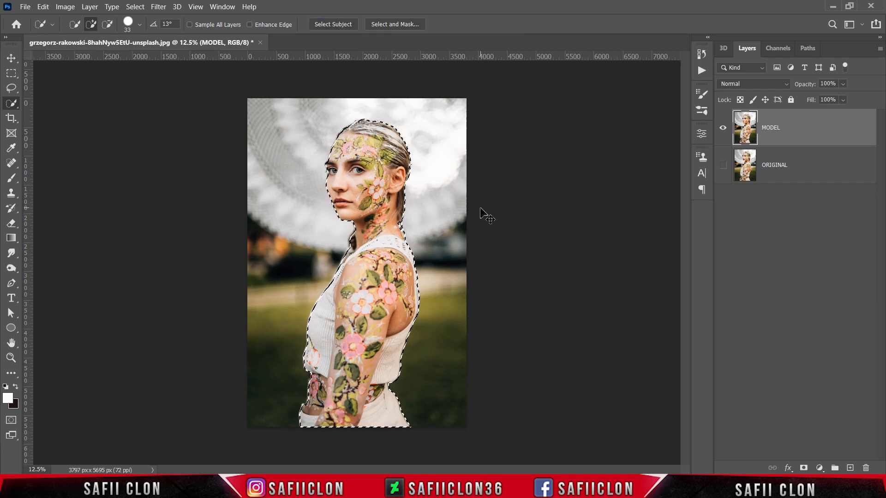
{"action": "key", "text": "ctrl+plus"}
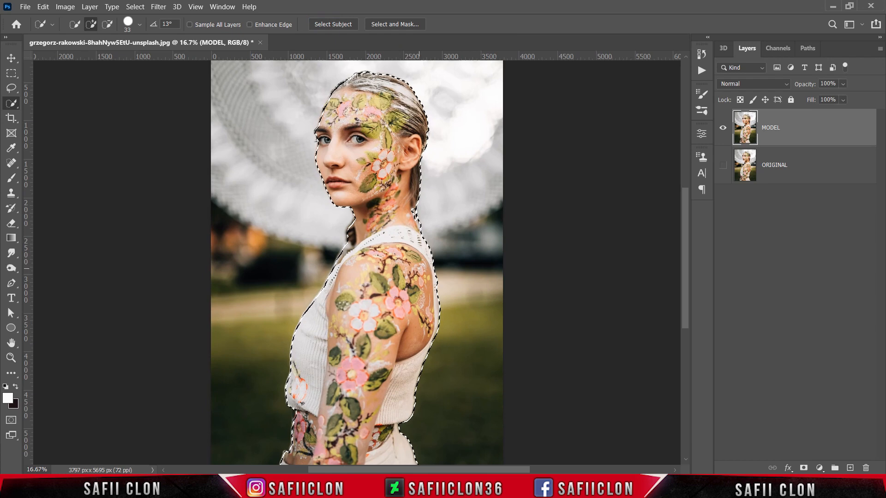
{"action": "scroll", "coordinate": [461, 272], "scroll_direction": "down", "scroll_amount": 3}
{"action": "scroll", "coordinate": [431, 298], "scroll_direction": "up", "scroll_amount": 3}
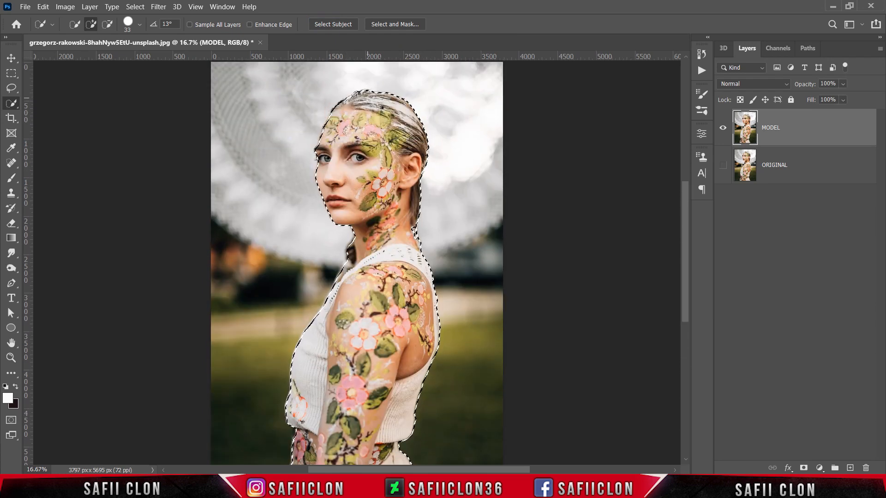
{"action": "scroll", "coordinate": [379, 156], "scroll_direction": "down", "scroll_amount": 3}
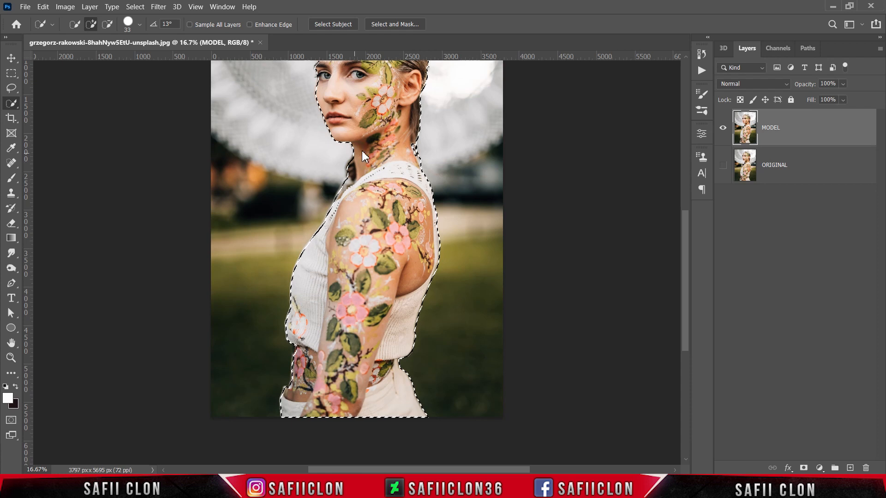
{"action": "scroll", "coordinate": [362, 150], "scroll_direction": "down", "scroll_amount": 3}
{"action": "left_click", "coordinate": [295, 283]}
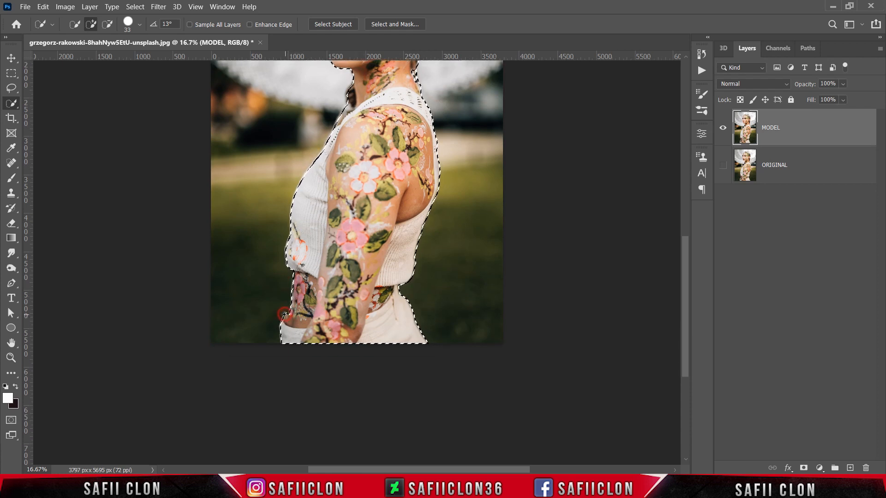
{"action": "scroll", "coordinate": [379, 240], "scroll_direction": "up", "scroll_amount": 4}
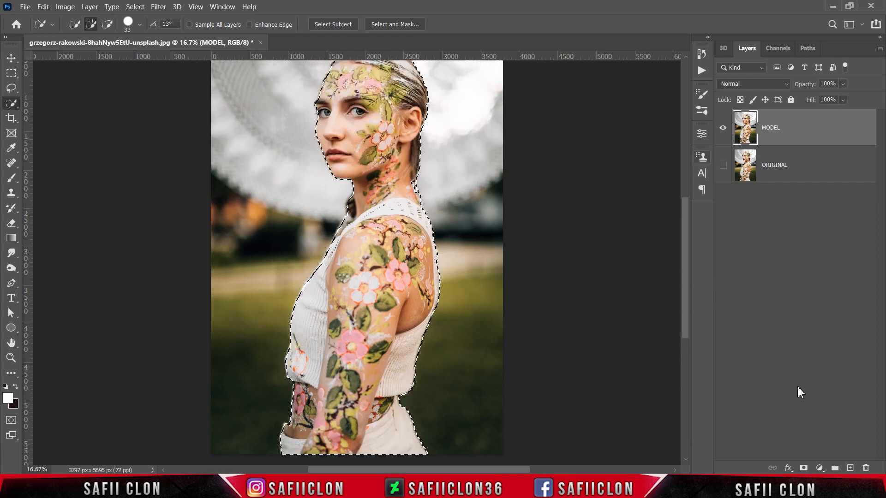
{"action": "left_click", "coordinate": [803, 468]}
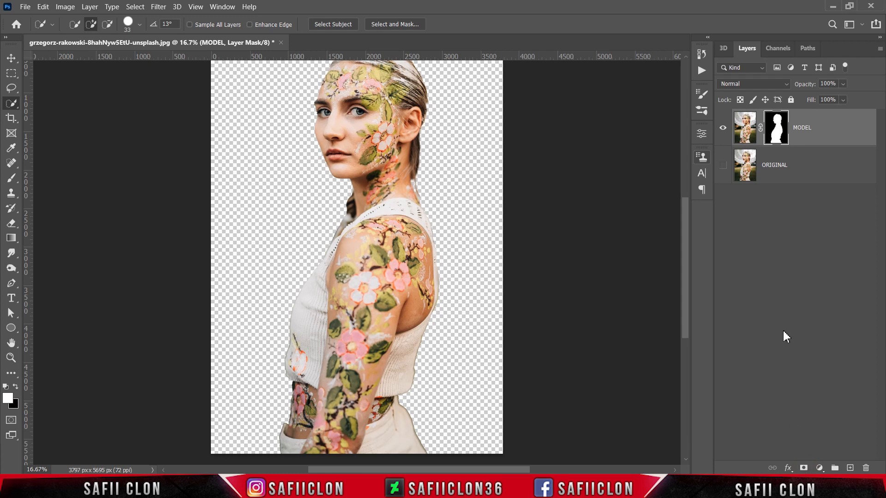
{"action": "scroll", "coordinate": [612, 312], "scroll_direction": "up", "scroll_amount": 2}
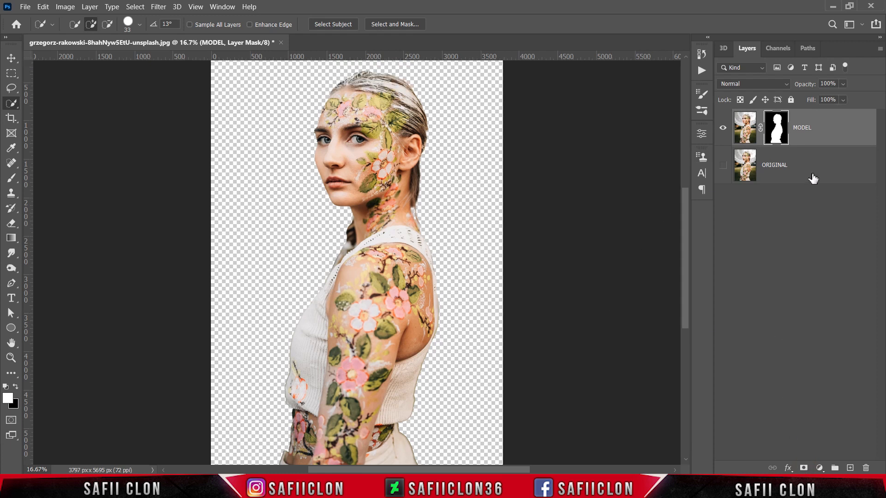
Step: Add a white (ffffff) Solid Color fill layer directly above the ORIGINAL layer
{"action": "left_click", "coordinate": [837, 171]}
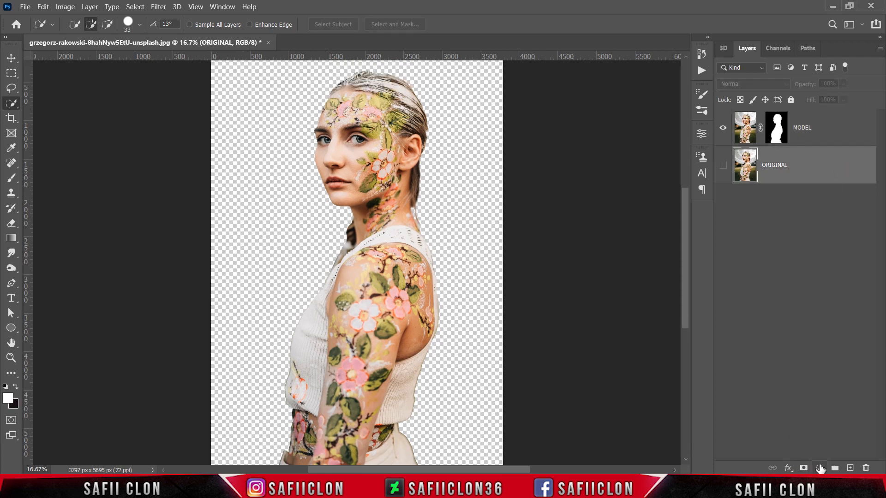
{"action": "left_click", "coordinate": [820, 468]}
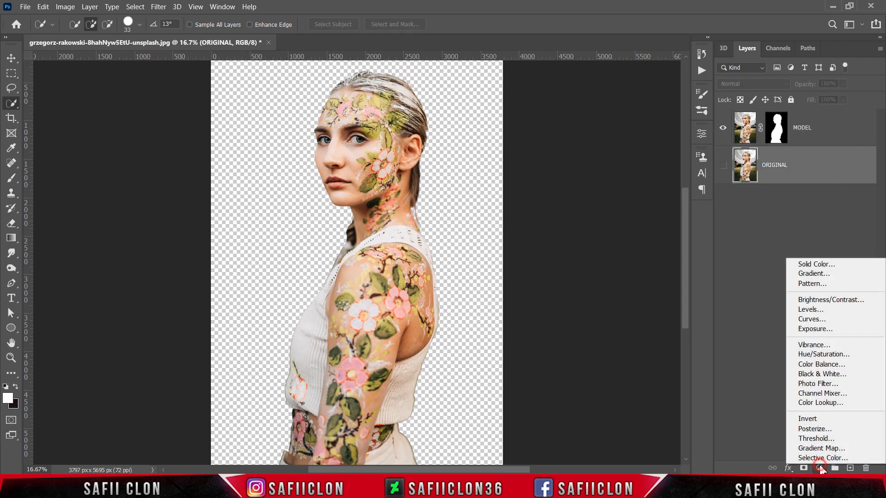
{"action": "left_click", "coordinate": [816, 268]}
{"action": "left_click_drag", "start_coordinate": [575, 183], "coordinate": [491, 98]}
{"action": "left_click", "coordinate": [757, 95]}
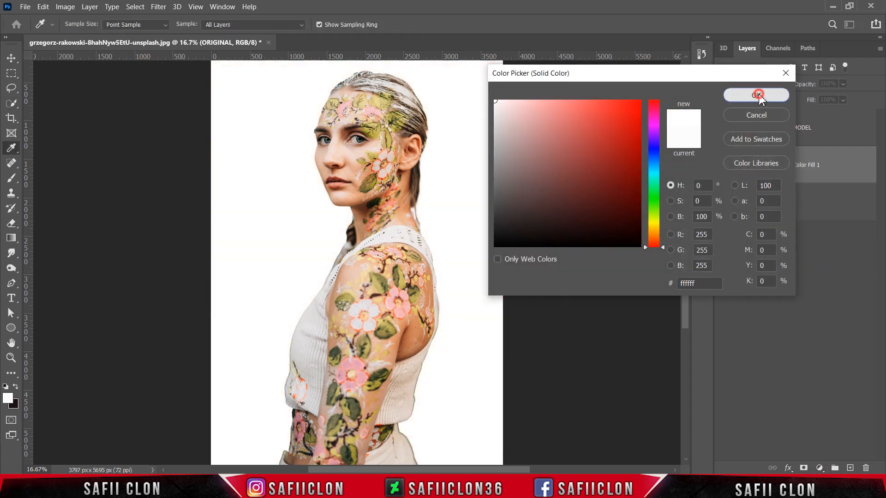
{"action": "scroll", "coordinate": [680, 211], "scroll_direction": "up", "scroll_amount": 2}
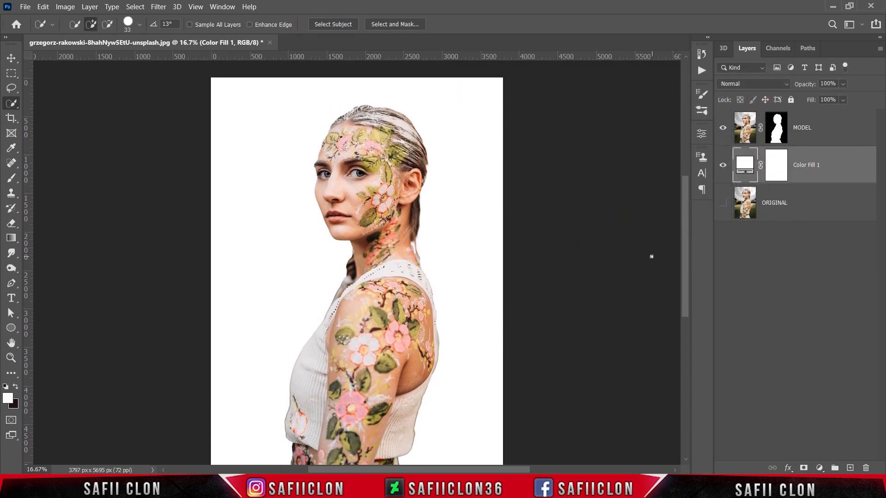
Step: Open the MODEL layer's mask in Select and Mask, keeping the On Layers view
{"action": "left_click", "coordinate": [777, 129]}
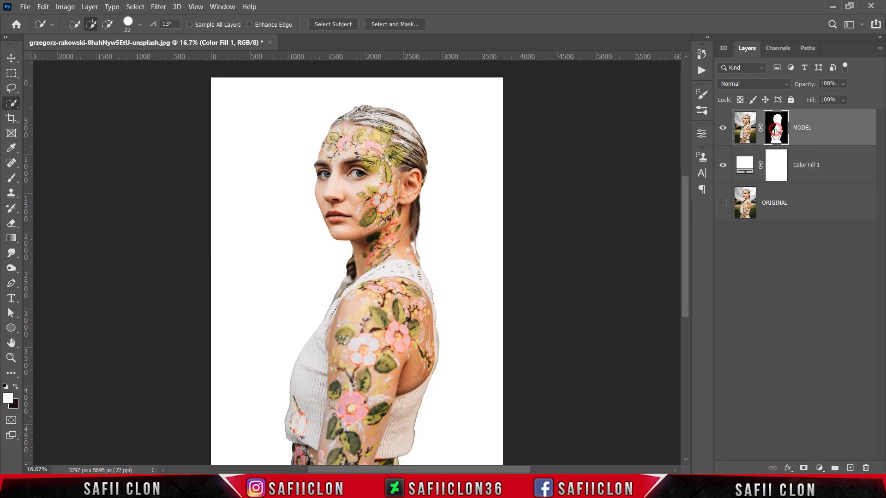
{"action": "right_click", "coordinate": [776, 130]}
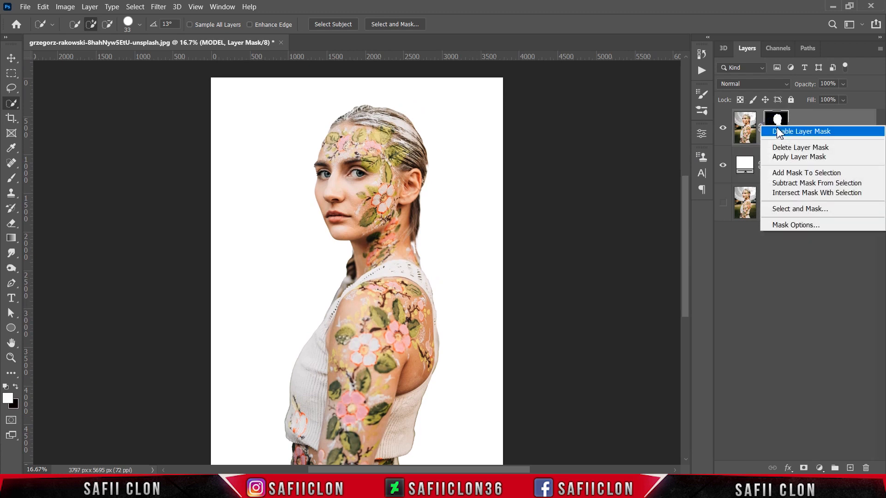
{"action": "left_click", "coordinate": [792, 211]}
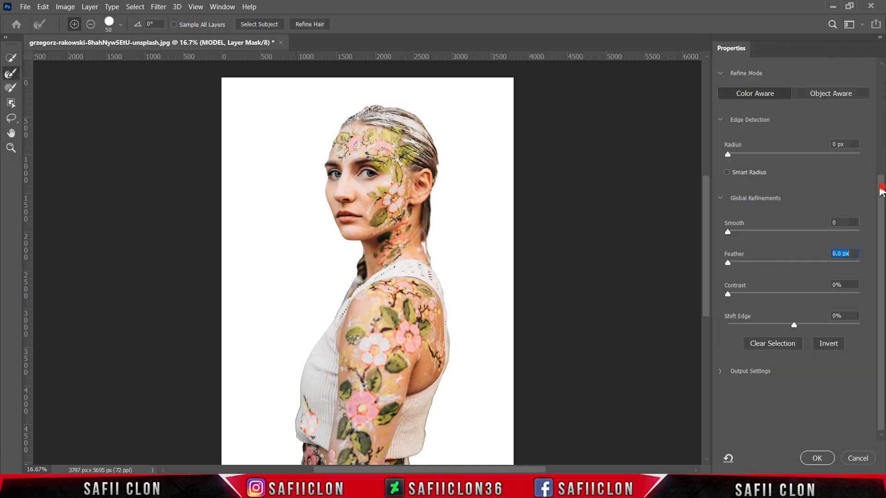
{"action": "left_click_drag", "start_coordinate": [881, 192], "coordinate": [871, 87]}
{"action": "left_click", "coordinate": [770, 102]}
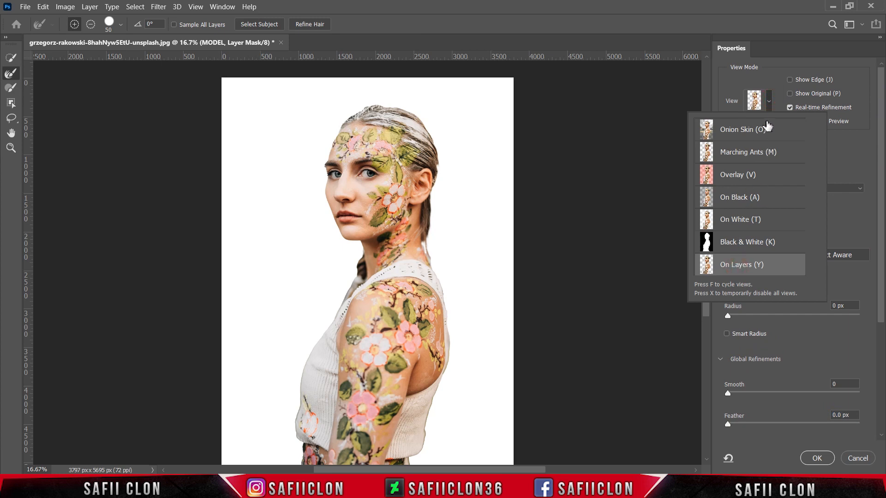
{"action": "left_click", "coordinate": [770, 107]}
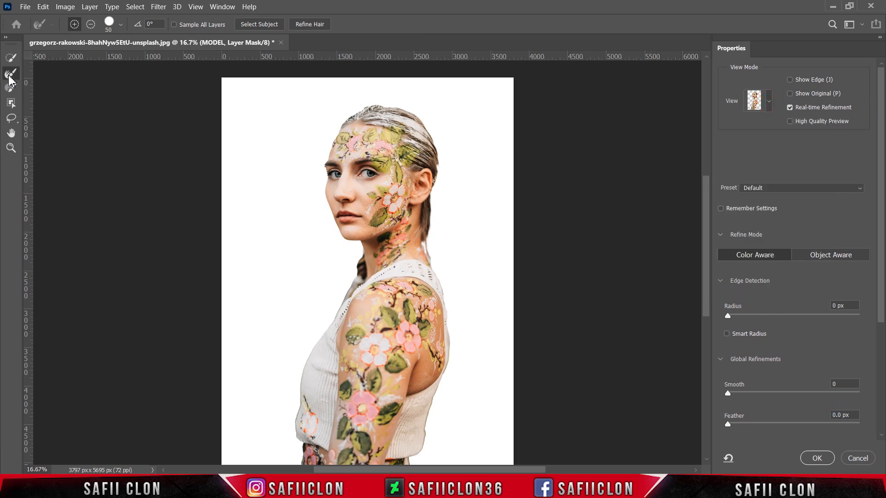
Step: Refine the mask edge along the hair, waist and trousers with the Refine Edge brush in add mode at 46 px
{"action": "left_click", "coordinate": [73, 24]}
{"action": "left_click", "coordinate": [120, 25]}
{"action": "left_click_drag", "start_coordinate": [94, 60], "coordinate": [82, 59]}
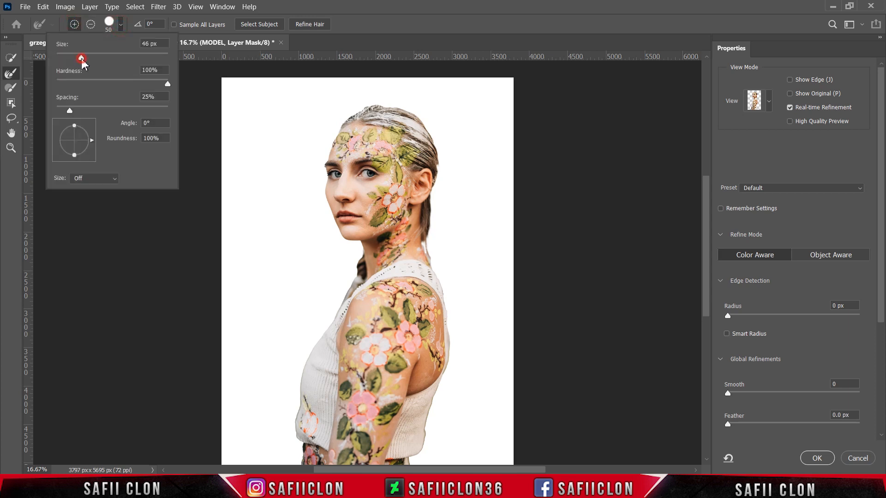
{"action": "left_click", "coordinate": [121, 25]}
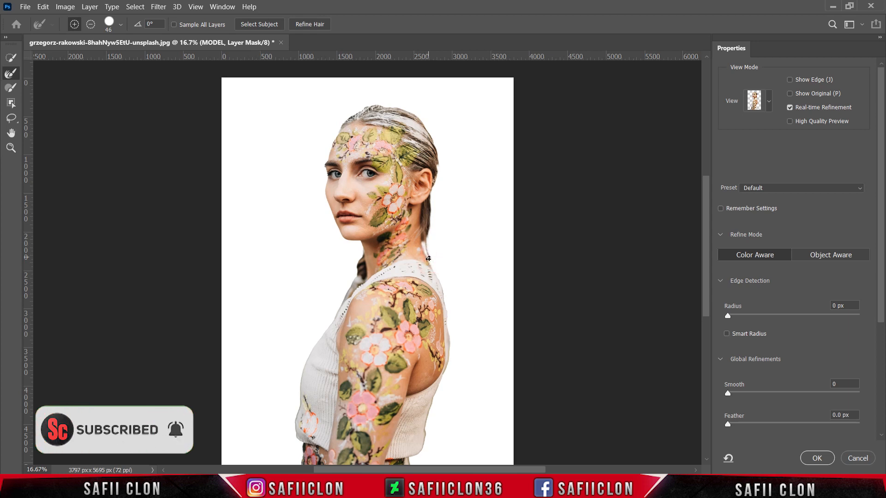
{"action": "left_click_drag", "start_coordinate": [427, 237], "coordinate": [437, 183]}
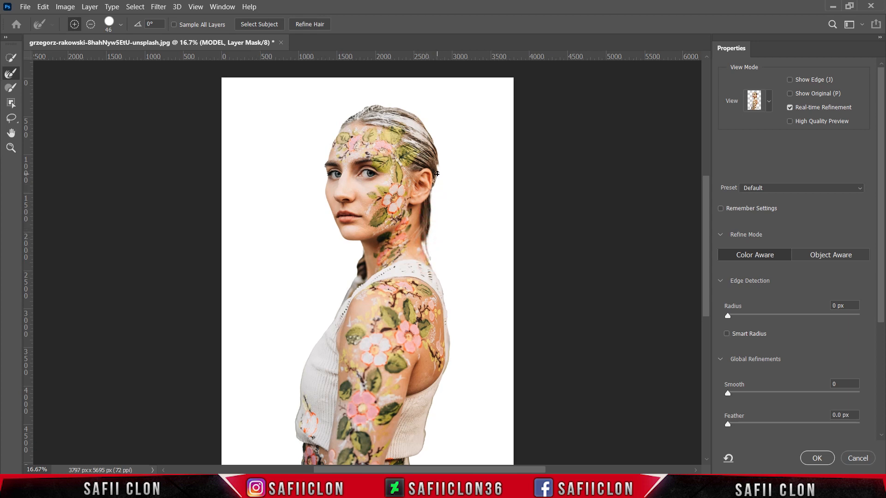
{"action": "mouse_move", "coordinate": [365, 108]}
{"action": "left_mouse_down"}
{"action": "mouse_move", "coordinate": [372, 106]}
{"action": "mouse_move", "coordinate": [341, 131]}
{"action": "left_mouse_up"}
{"action": "scroll", "coordinate": [330, 169], "scroll_direction": "down", "scroll_amount": 3}
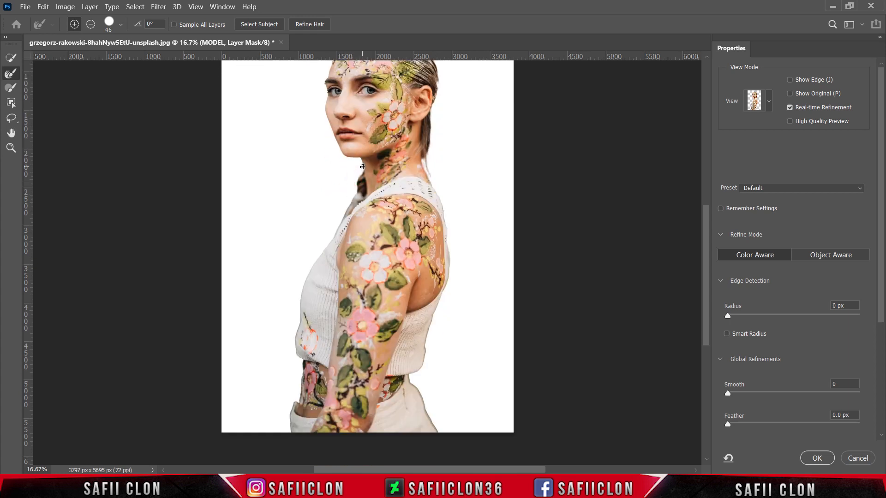
{"action": "scroll", "coordinate": [362, 166], "scroll_direction": "down", "scroll_amount": 3}
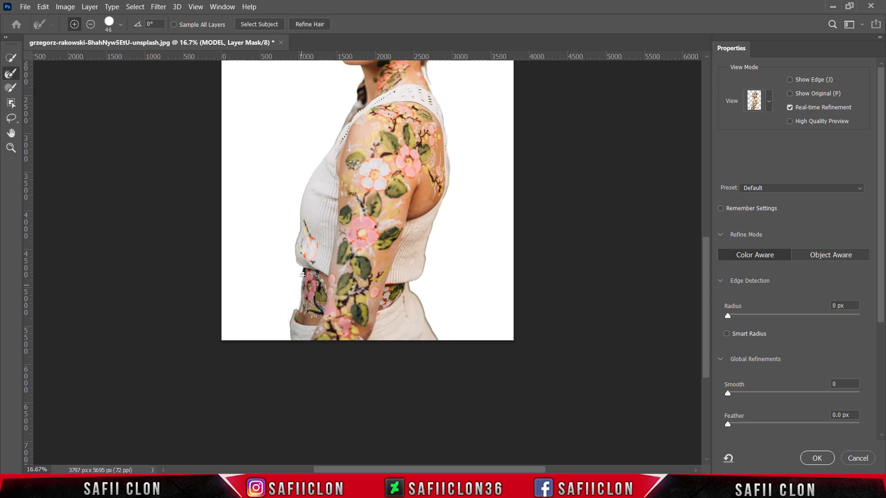
{"action": "left_click_drag", "start_coordinate": [303, 275], "coordinate": [304, 270]}
{"action": "left_click_drag", "start_coordinate": [436, 341], "coordinate": [426, 322]}
Step: Set the mask's Shift Edge to -16%, Contrast to 10% and Feather to 2.3 px, and apply the refinement
{"action": "scroll", "coordinate": [883, 300], "scroll_direction": "down", "scroll_amount": 5}
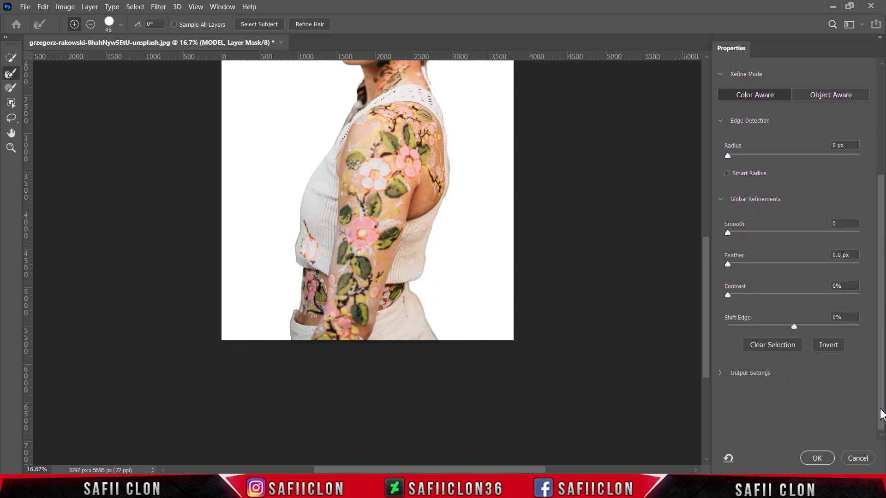
{"action": "left_click_drag", "start_coordinate": [794, 326], "coordinate": [783, 324]}
{"action": "left_click_drag", "start_coordinate": [729, 295], "coordinate": [743, 295]}
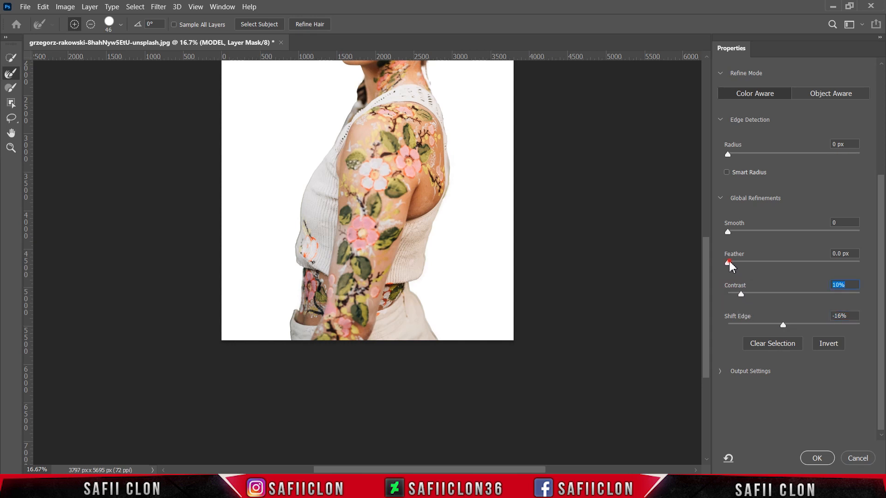
{"action": "mouse_move", "coordinate": [729, 262]}
{"action": "left_mouse_down"}
{"action": "mouse_move", "coordinate": [753, 263]}
{"action": "mouse_move", "coordinate": [747, 266]}
{"action": "left_mouse_up"}
{"action": "left_click_drag", "start_coordinate": [708, 307], "coordinate": [712, 257]}
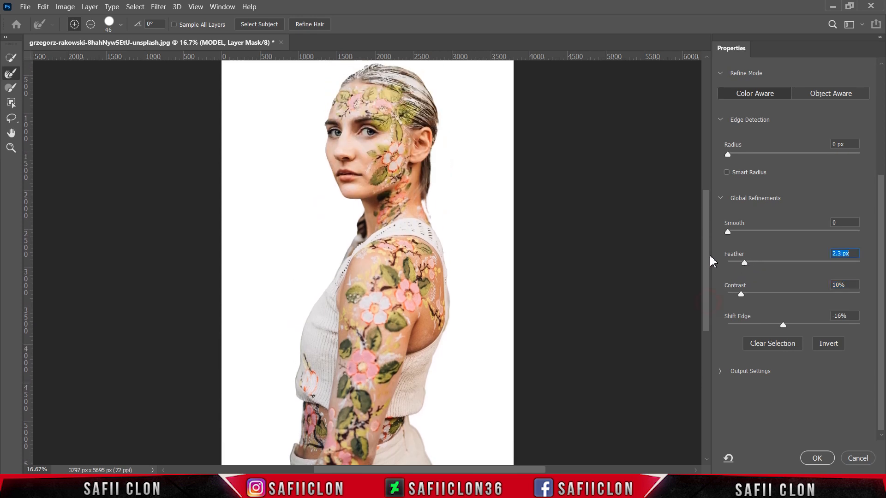
{"action": "left_click", "coordinate": [818, 458]}
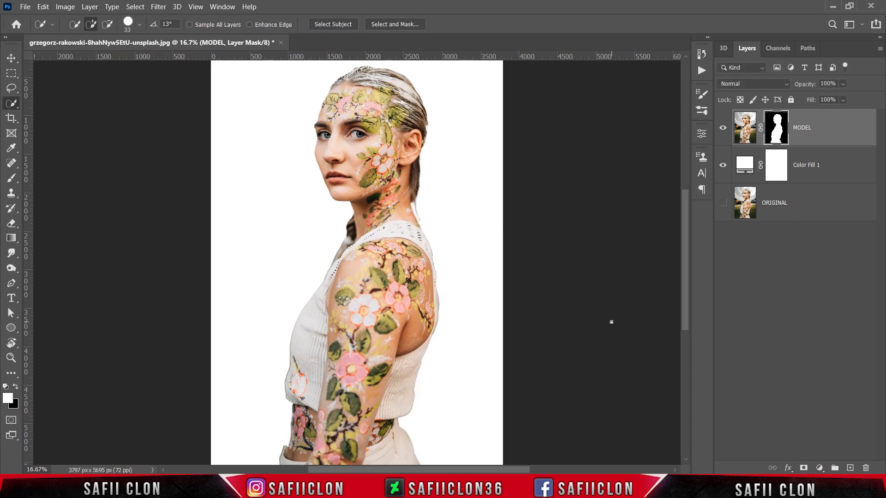
Step: Stamp all visible layers into a new merged layer above the MODEL layer
{"action": "key", "text": "ctrl+minus"}
{"action": "key", "text": "ctrl+minus"}
{"action": "key", "text": "ctrl+plus"}
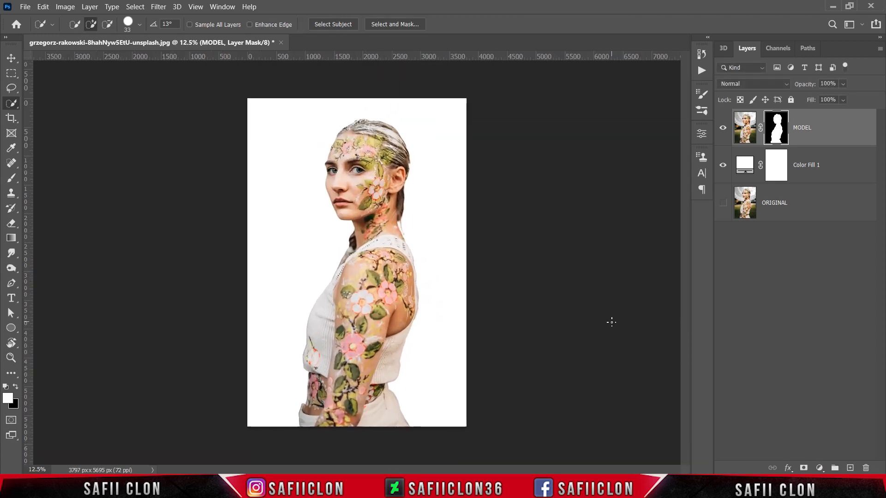
{"action": "left_click", "coordinate": [723, 128]}
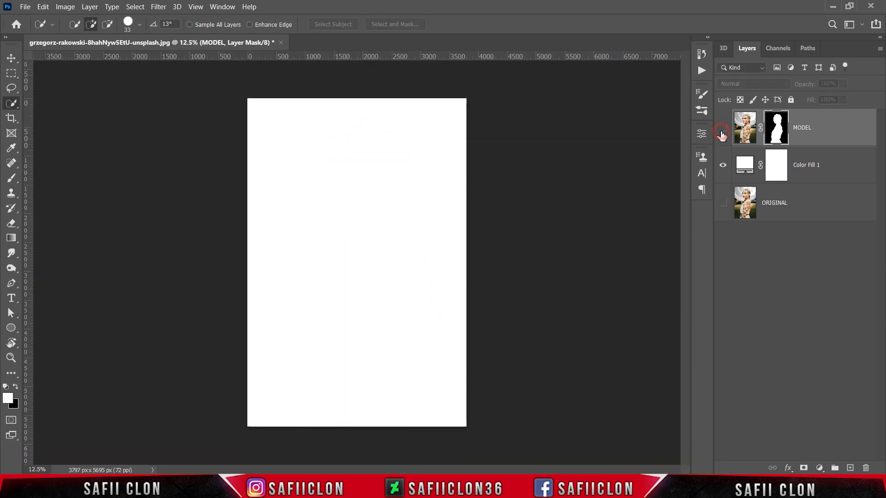
{"action": "left_click", "coordinate": [723, 128]}
{"action": "left_click", "coordinate": [828, 126]}
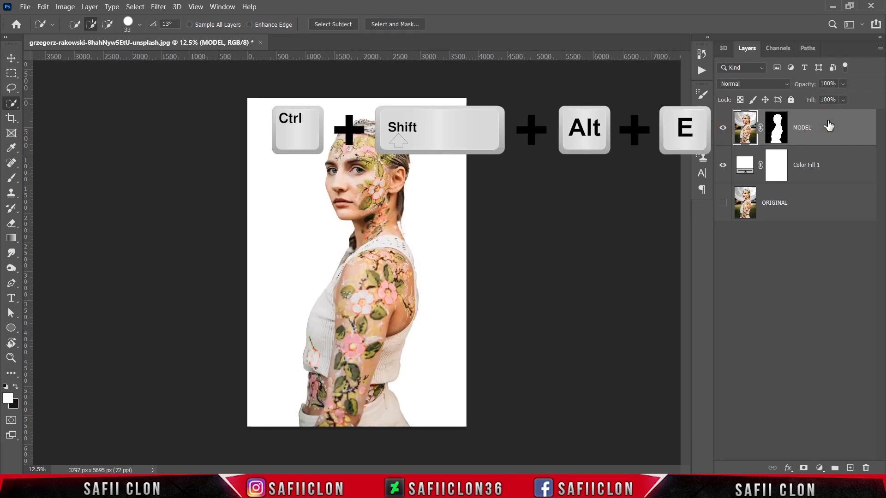
{"action": "key", "text": "ctrl+shift+alt+e"}
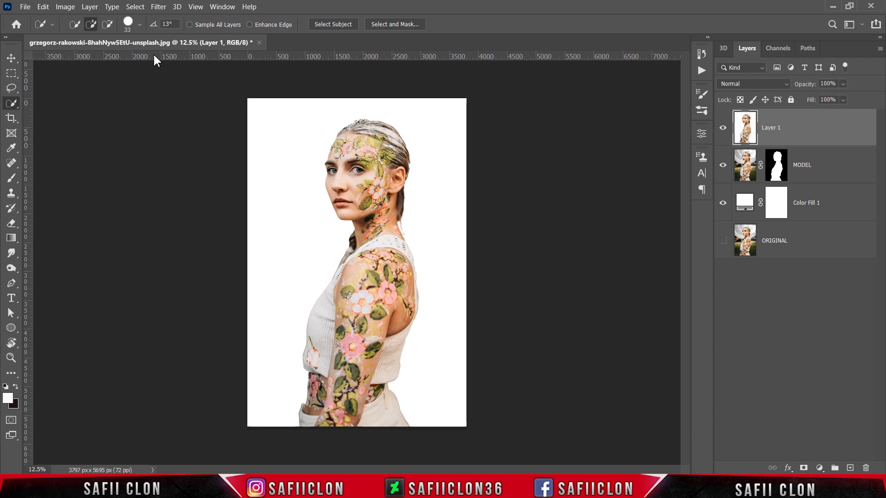
Step: Apply the Extrude filter to the merged layer with Blocks type, a size of 30 pixels and random depth
{"action": "left_click", "coordinate": [158, 7]}
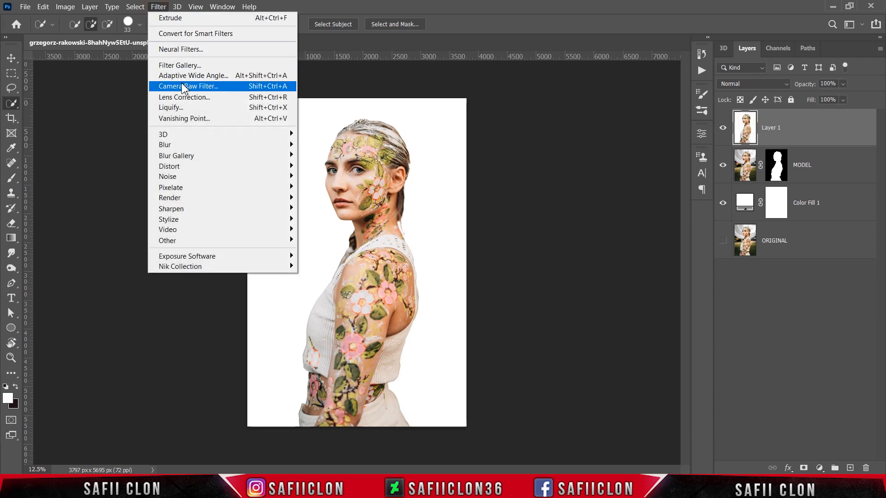
{"action": "mouse_move", "coordinate": [218, 221]}
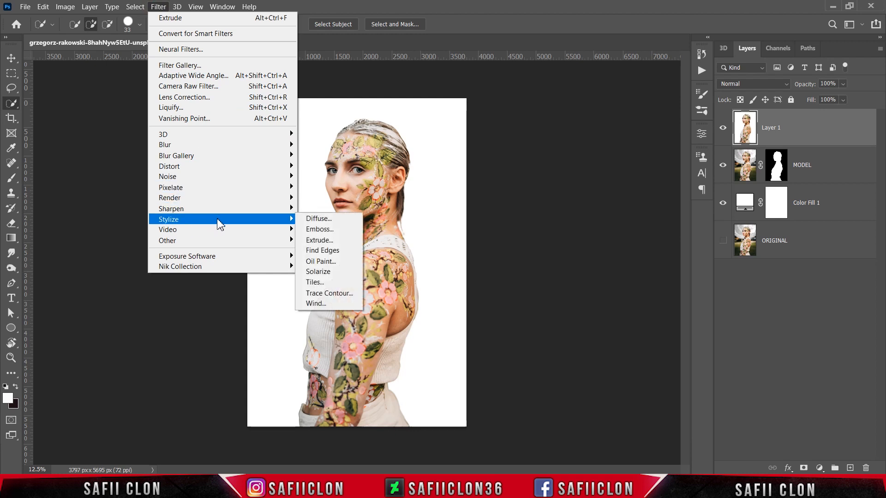
{"action": "left_click", "coordinate": [332, 244]}
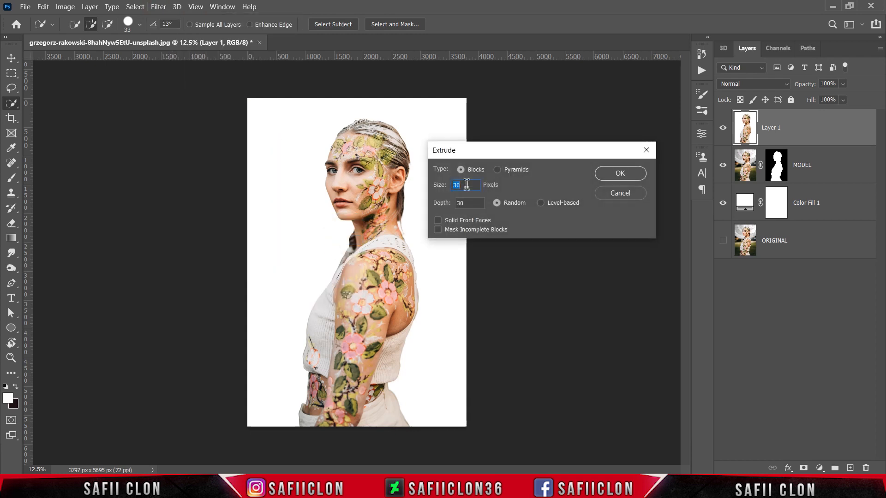
{"action": "left_click", "coordinate": [461, 170]}
{"action": "double_click", "coordinate": [455, 203]}
{"action": "left_click", "coordinate": [618, 175]}
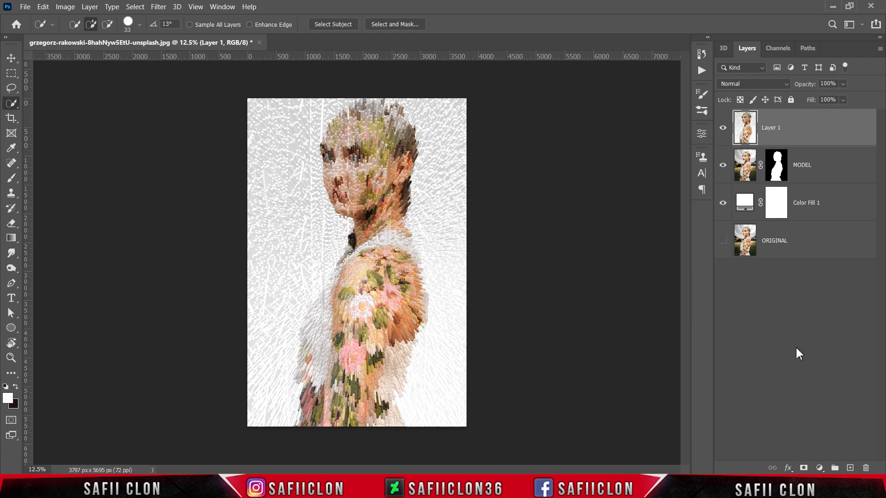
Step: Add a black layer mask to the extruded layer and make a hidden duplicate of the masked layer
{"action": "left_click", "coordinate": [804, 468]}
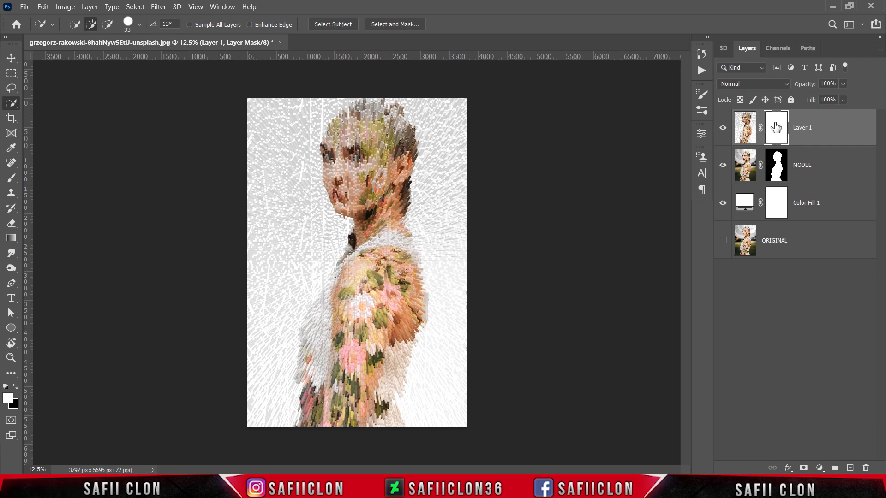
{"action": "key", "text": "ctrl+i"}
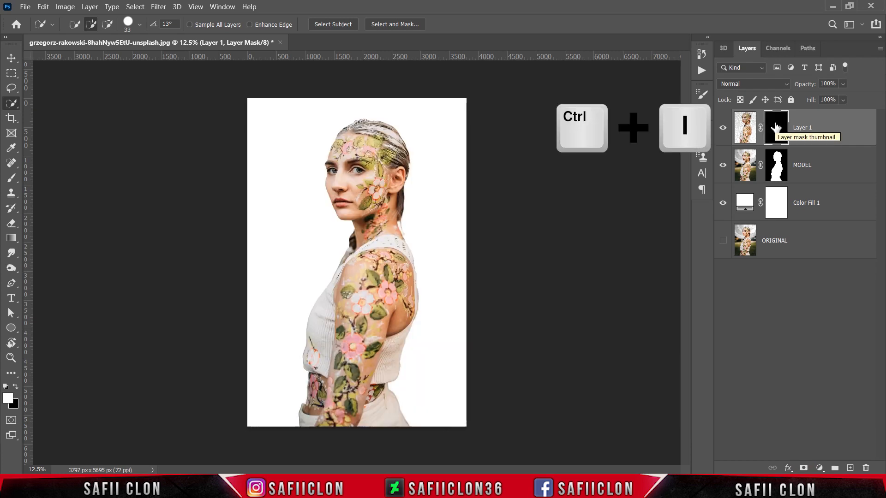
{"action": "right_click", "coordinate": [824, 128]}
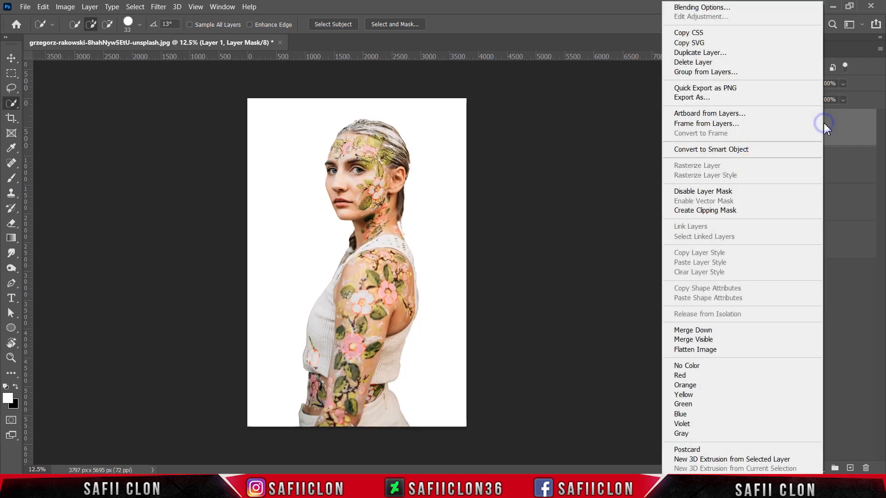
{"action": "left_click", "coordinate": [692, 55]}
{"action": "left_click", "coordinate": [539, 129]}
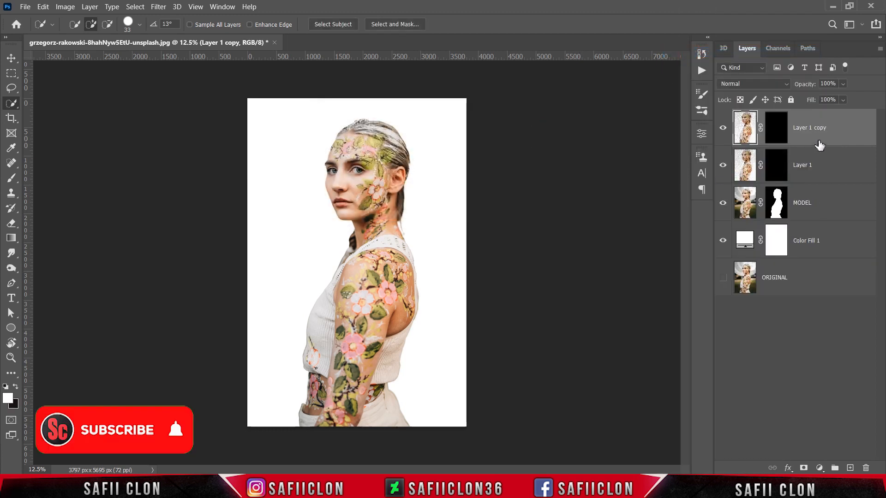
{"action": "left_click", "coordinate": [723, 130]}
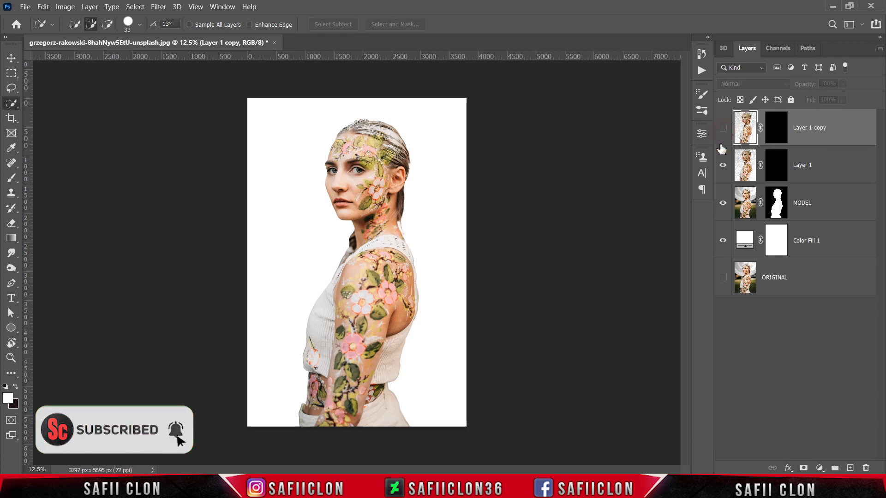
Step: Target Layer 1's mask and set the Brush tool to Soft Round, 202 px, at 100% opacity
{"action": "left_click", "coordinate": [832, 167]}
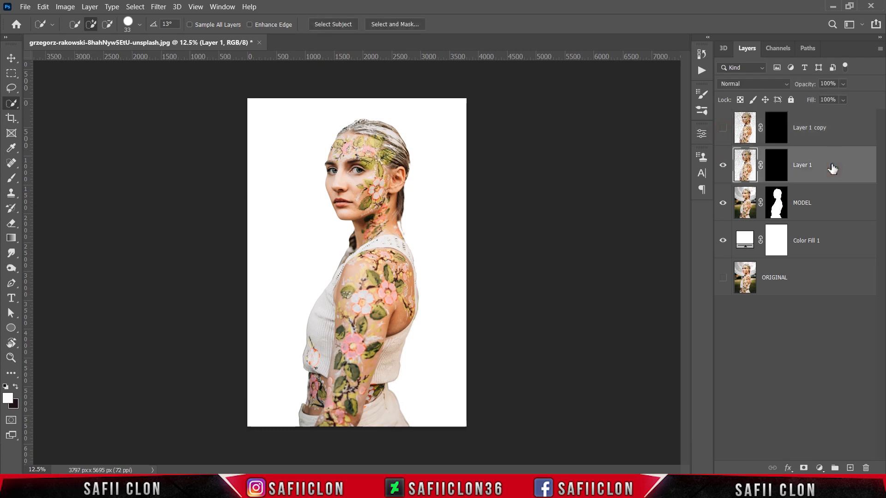
{"action": "left_click", "coordinate": [776, 166]}
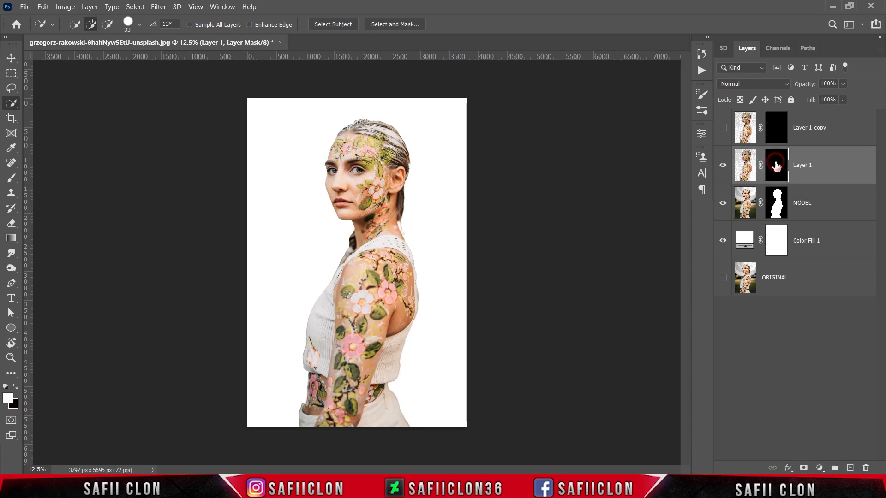
{"action": "left_click", "coordinate": [11, 178]}
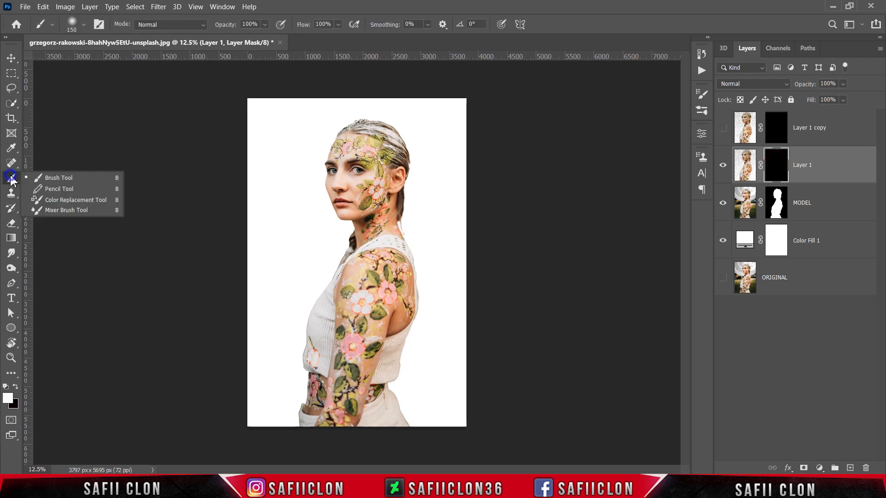
{"action": "left_click", "coordinate": [70, 179]}
{"action": "left_click", "coordinate": [84, 25]}
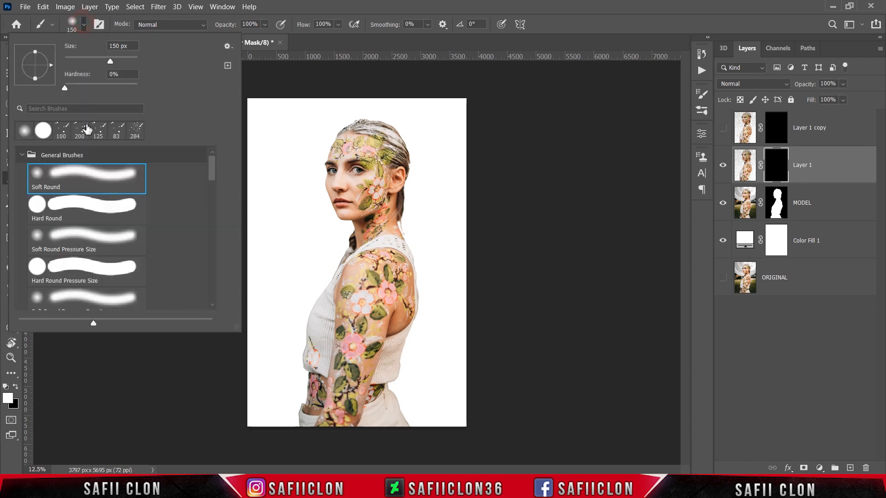
{"action": "left_click", "coordinate": [85, 180]}
{"action": "left_click_drag", "start_coordinate": [110, 62], "coordinate": [120, 64]}
{"action": "left_click", "coordinate": [85, 26]}
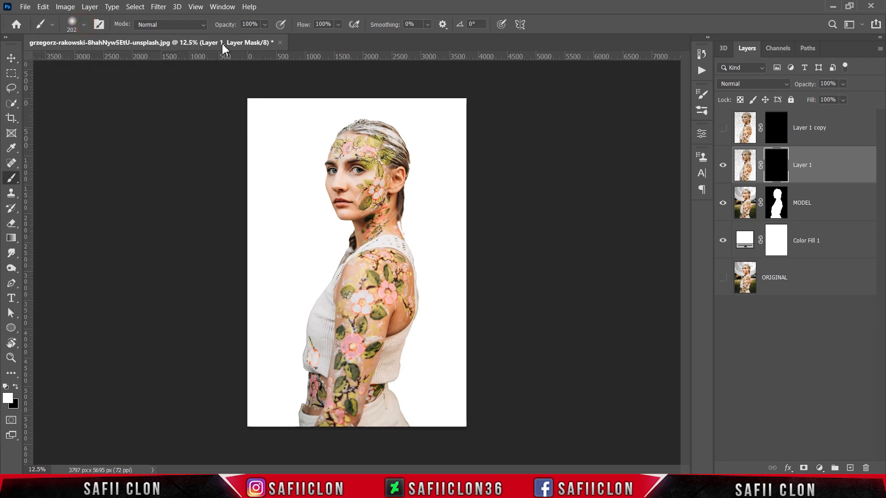
{"action": "left_click", "coordinate": [265, 25]}
{"action": "left_click", "coordinate": [277, 38]}
Step: Paint white on Layer 1's mask over the hair, forehead and ear area with the soft brush at 300 to 175 px, revealing the extruded blocks
{"action": "scroll", "coordinate": [323, 267], "scroll_direction": "up", "scroll_amount": 1}
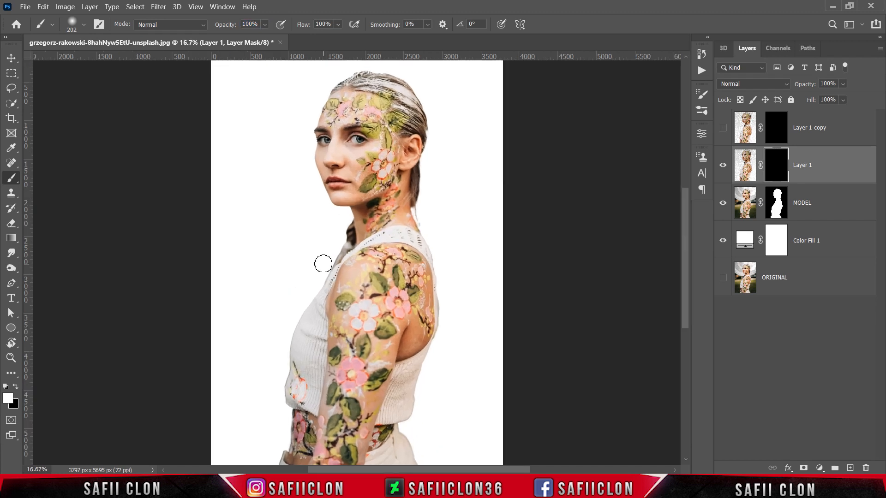
{"action": "scroll", "coordinate": [323, 264], "scroll_direction": "up", "scroll_amount": 2}
{"action": "key", "text": "bracketright"}
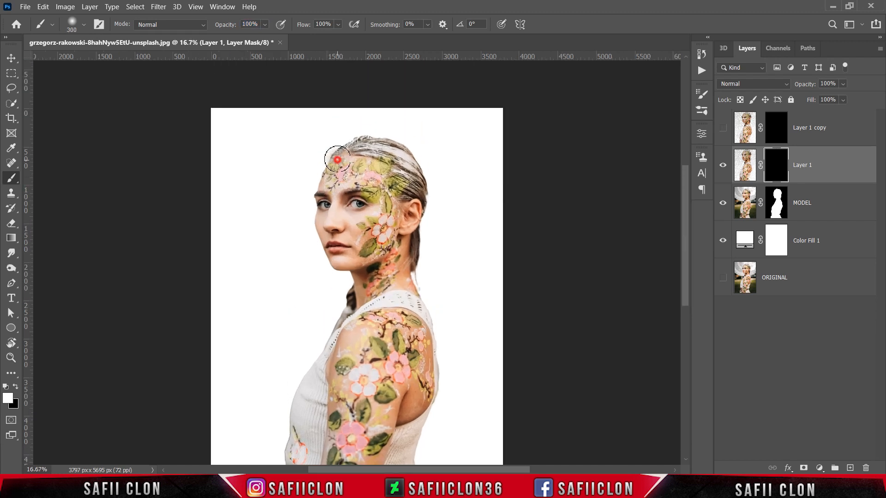
{"action": "mouse_move", "coordinate": [335, 159]}
{"action": "left_mouse_down"}
{"action": "mouse_move", "coordinate": [360, 138]}
{"action": "mouse_move", "coordinate": [339, 147]}
{"action": "mouse_move", "coordinate": [364, 130]}
{"action": "mouse_move", "coordinate": [357, 129]}
{"action": "mouse_move", "coordinate": [374, 124]}
{"action": "mouse_move", "coordinate": [381, 159]}
{"action": "mouse_move", "coordinate": [400, 140]}
{"action": "mouse_move", "coordinate": [418, 166]}
{"action": "mouse_move", "coordinate": [366, 128]}
{"action": "mouse_move", "coordinate": [392, 121]}
{"action": "left_mouse_up"}
{"action": "mouse_move", "coordinate": [331, 130]}
{"action": "left_mouse_down"}
{"action": "mouse_move", "coordinate": [321, 180]}
{"action": "mouse_move", "coordinate": [375, 157]}
{"action": "mouse_move", "coordinate": [437, 203]}
{"action": "mouse_move", "coordinate": [420, 262]}
{"action": "mouse_move", "coordinate": [434, 160]}
{"action": "mouse_move", "coordinate": [428, 126]}
{"action": "mouse_move", "coordinate": [436, 133]}
{"action": "mouse_move", "coordinate": [433, 246]}
{"action": "mouse_move", "coordinate": [418, 273]}
{"action": "mouse_move", "coordinate": [432, 232]}
{"action": "mouse_move", "coordinate": [398, 111]}
{"action": "left_mouse_up"}
{"action": "key", "text": "bracketleft"}
{"action": "key", "text": "bracketleft"}
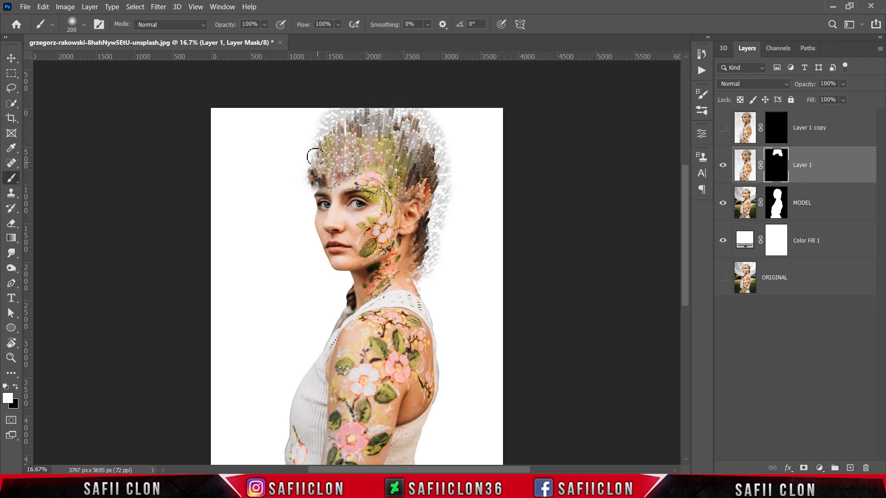
{"action": "mouse_move", "coordinate": [315, 157]}
{"action": "left_mouse_down"}
{"action": "mouse_move", "coordinate": [311, 183]}
{"action": "mouse_move", "coordinate": [339, 157]}
{"action": "mouse_move", "coordinate": [317, 185]}
{"action": "mouse_move", "coordinate": [371, 168]}
{"action": "mouse_move", "coordinate": [398, 187]}
{"action": "left_mouse_up"}
{"action": "key", "text": "bracketleft"}
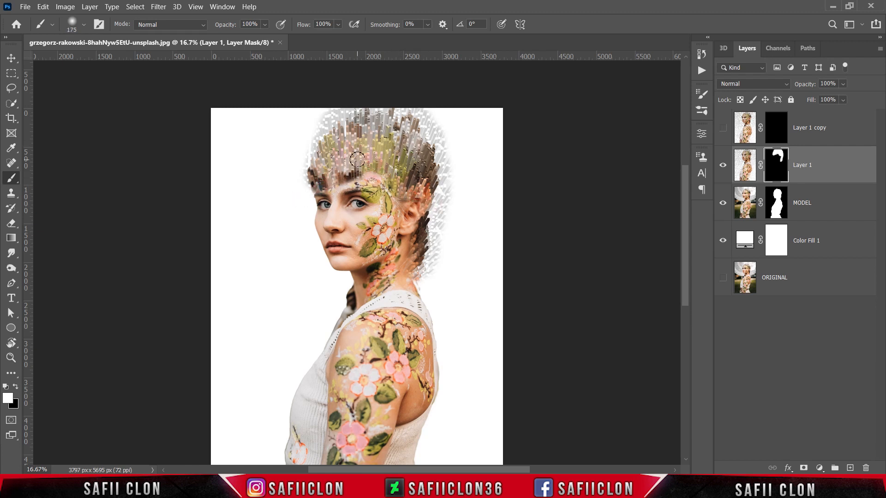
Step: Set Layer 1's Blend If white point for This Layer to 206 in the Blending Options
{"action": "right_click", "coordinate": [836, 167]}
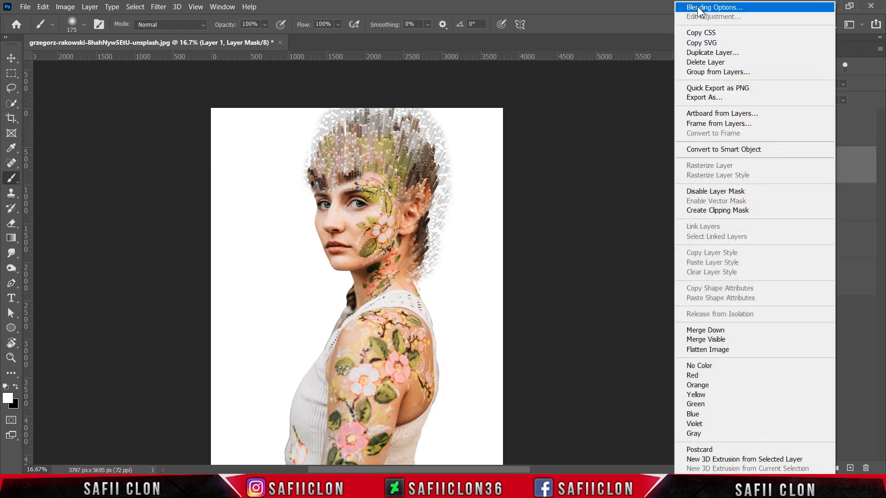
{"action": "left_click", "coordinate": [714, 6]}
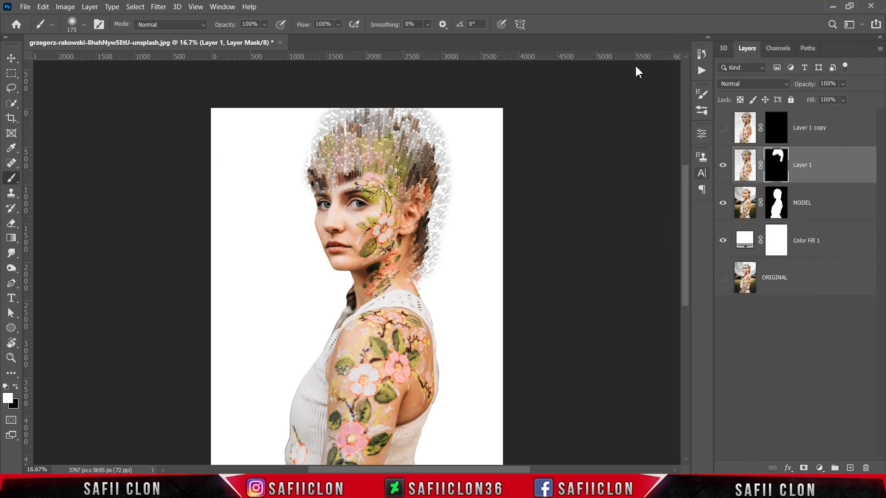
{"action": "left_click_drag", "start_coordinate": [345, 172], "coordinate": [577, 96]}
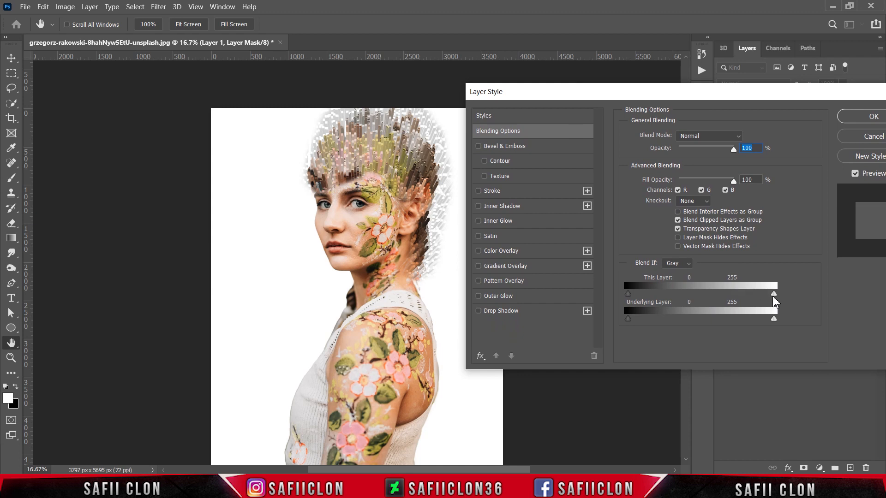
{"action": "left_click_drag", "start_coordinate": [773, 295], "coordinate": [751, 298]}
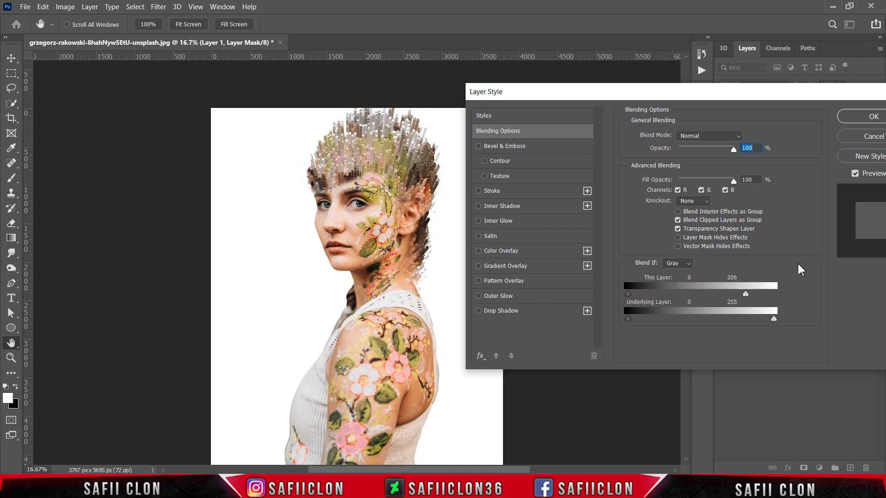
{"action": "left_click_drag", "start_coordinate": [825, 98], "coordinate": [607, 133]}
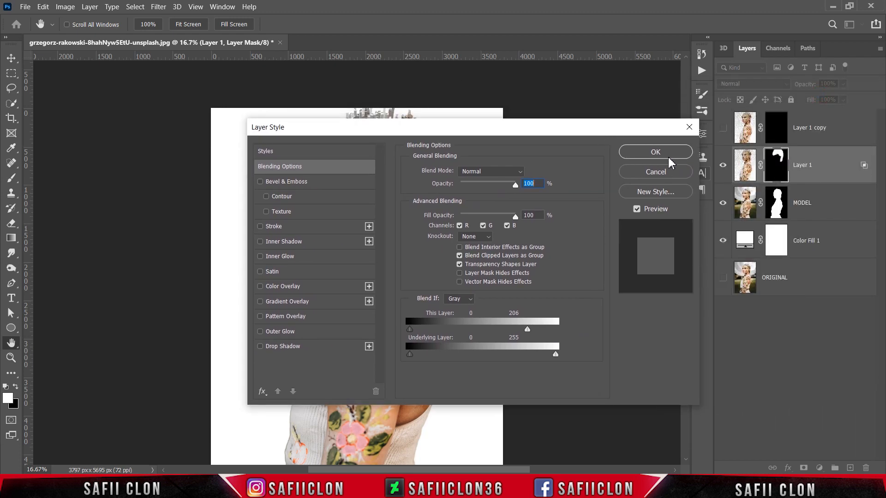
{"action": "left_click", "coordinate": [655, 152]}
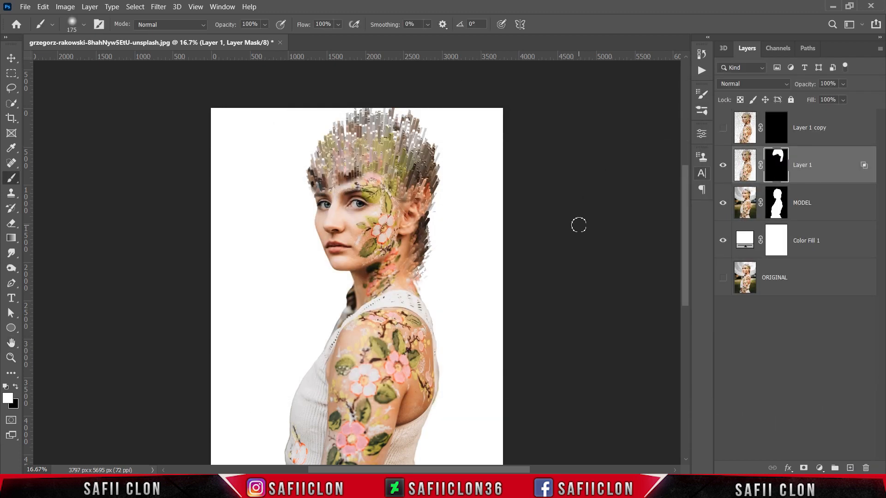
Step: Show Layer 1 copy and target its mask with the Soft Round brush set to 158 px
{"action": "left_click", "coordinate": [841, 132]}
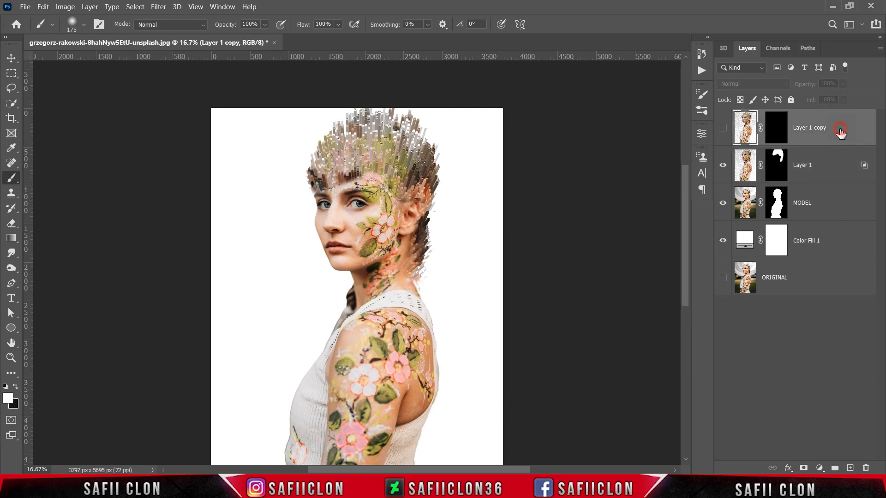
{"action": "left_click", "coordinate": [723, 129]}
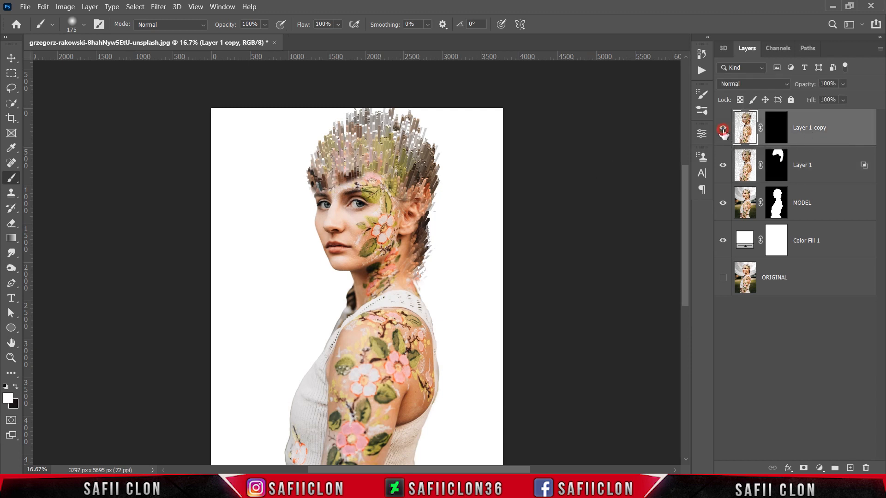
{"action": "left_click", "coordinate": [777, 129]}
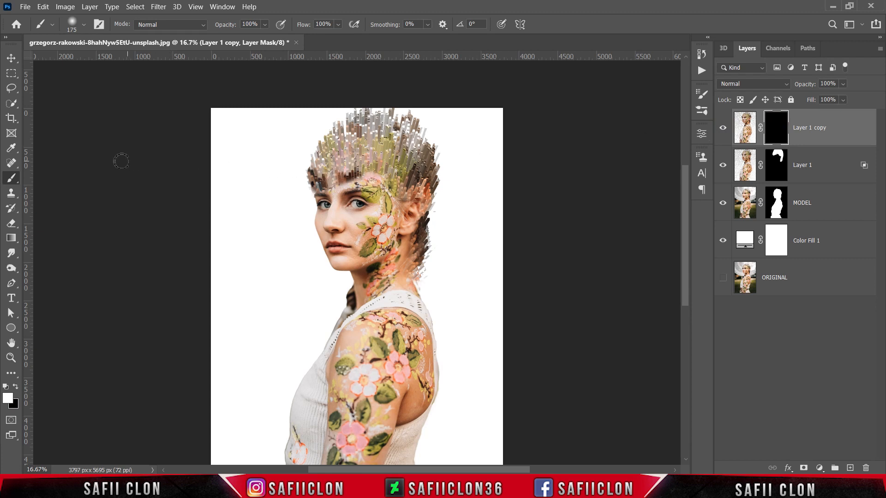
{"action": "right_click", "coordinate": [12, 179]}
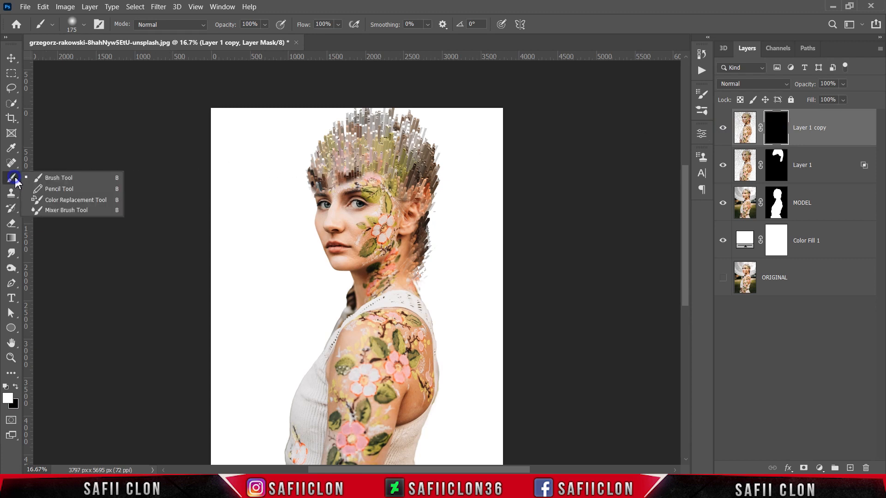
{"action": "left_click", "coordinate": [63, 180]}
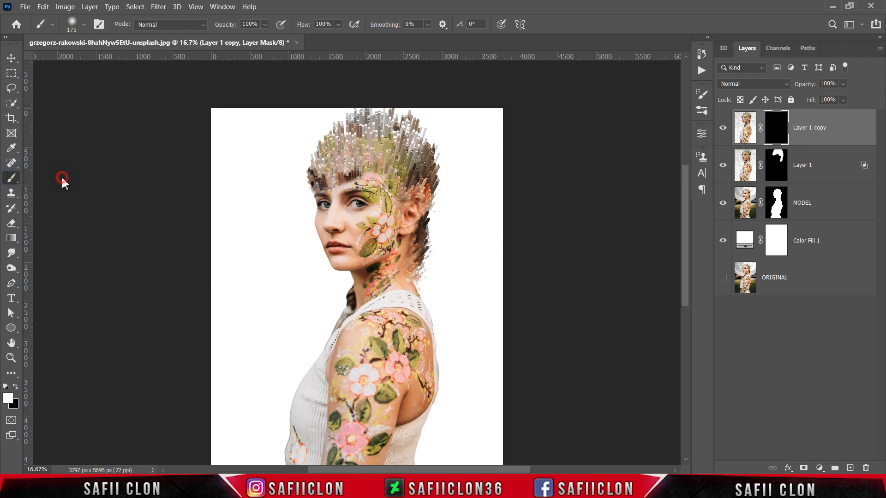
{"action": "left_click", "coordinate": [84, 26]}
{"action": "left_click", "coordinate": [75, 178]}
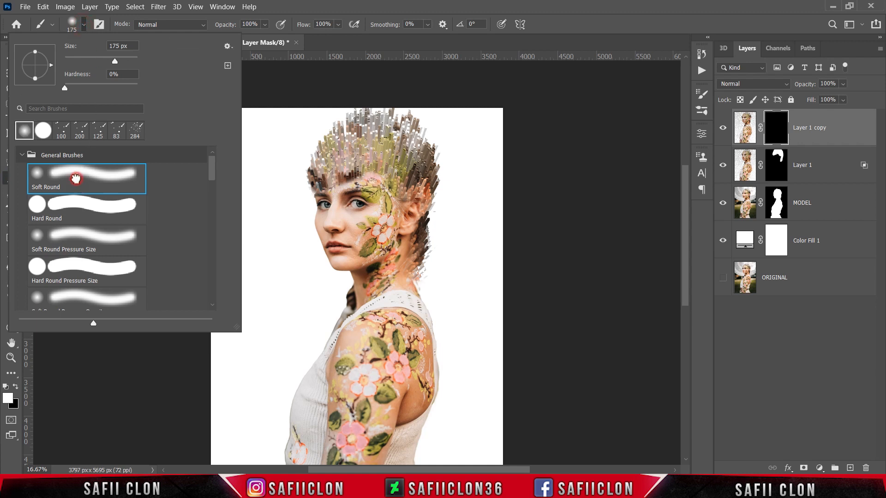
{"action": "left_click_drag", "start_coordinate": [117, 68], "coordinate": [113, 66]}
{"action": "left_click", "coordinate": [83, 25]}
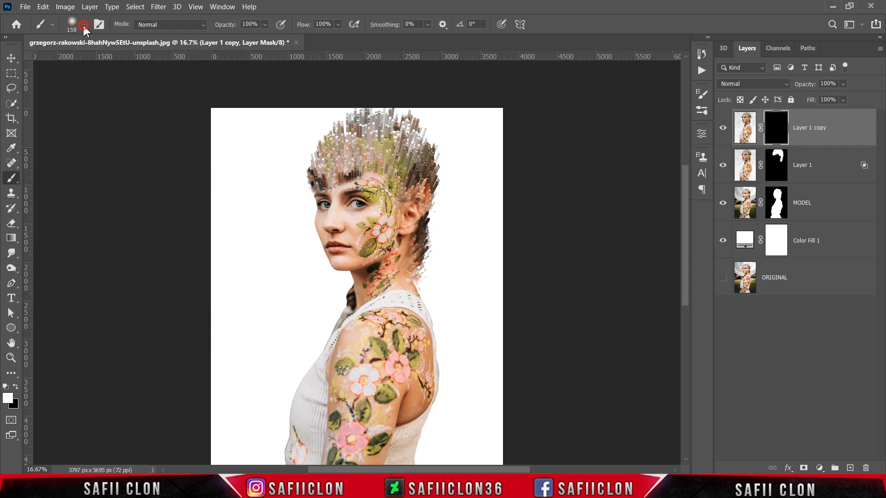
Step: Set the brush opacity to 82% and paint white on Layer 1 copy's mask across the crown at up to 250 px
{"action": "left_click", "coordinate": [265, 24]}
{"action": "left_click_drag", "start_coordinate": [265, 39], "coordinate": [267, 37]}
{"action": "left_click", "coordinate": [268, 25]}
{"action": "key", "text": "ctrl+plus"}
{"action": "key", "text": "ctrl+plus"}
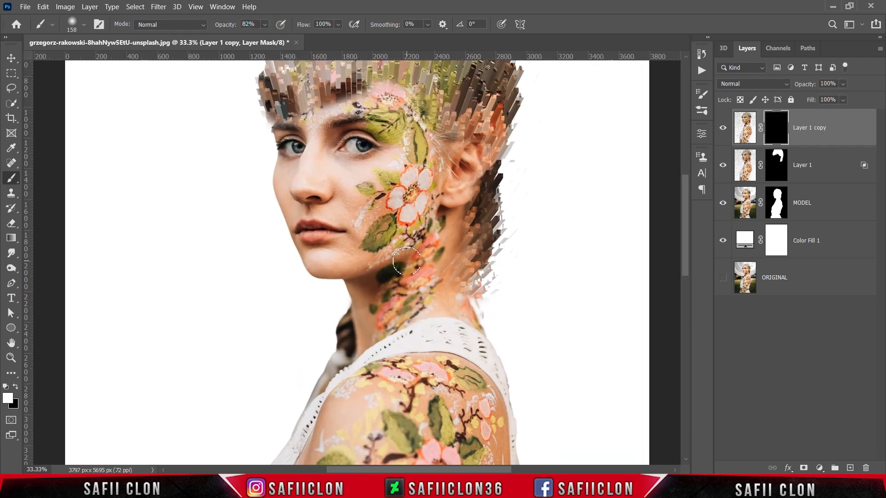
{"action": "scroll", "coordinate": [392, 246], "scroll_direction": "up", "scroll_amount": 5}
{"action": "key", "text": "bracketright"}
{"action": "key", "text": "bracketright"}
{"action": "key", "text": "bracketright"}
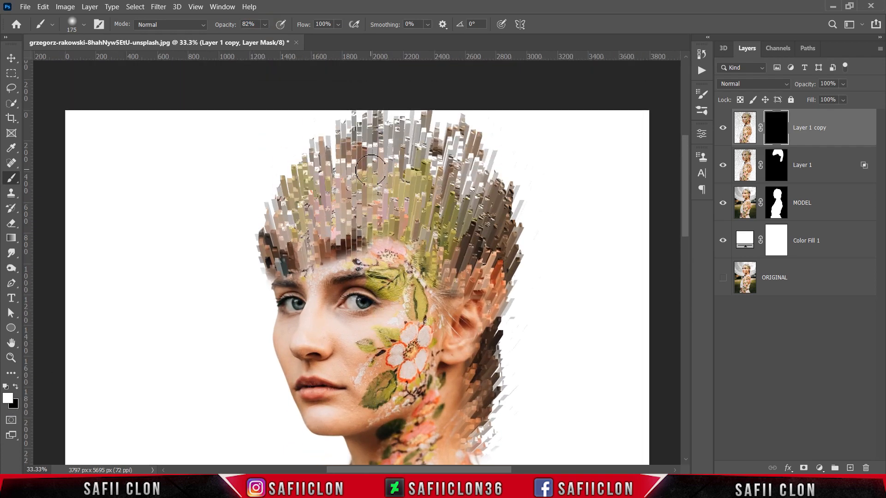
{"action": "mouse_move", "coordinate": [380, 192]}
{"action": "left_mouse_down"}
{"action": "mouse_move", "coordinate": [441, 232]}
{"action": "mouse_move", "coordinate": [462, 192]}
{"action": "left_mouse_up"}
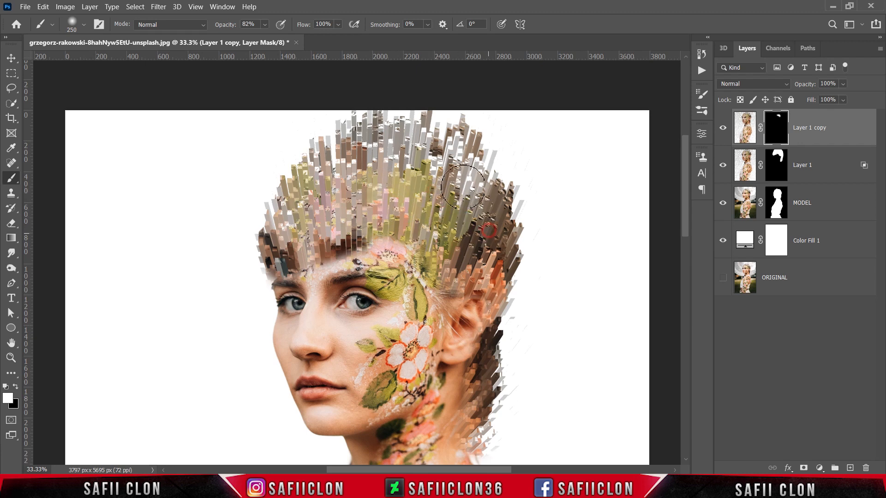
{"action": "mouse_move", "coordinate": [412, 149]}
{"action": "left_mouse_down"}
{"action": "mouse_move", "coordinate": [316, 223]}
{"action": "mouse_move", "coordinate": [416, 207]}
{"action": "mouse_move", "coordinate": [325, 233]}
{"action": "mouse_move", "coordinate": [282, 234]}
{"action": "left_mouse_up"}
Step: Paint white on Layer 1 copy's mask over the hair behind the ear and the front edge of the hair, shrinking the brush to 90 px
{"action": "key", "text": "bracketleft"}
{"action": "key", "text": "bracketleft"}
{"action": "key", "text": "bracketleft"}
{"action": "key", "text": "bracketleft"}
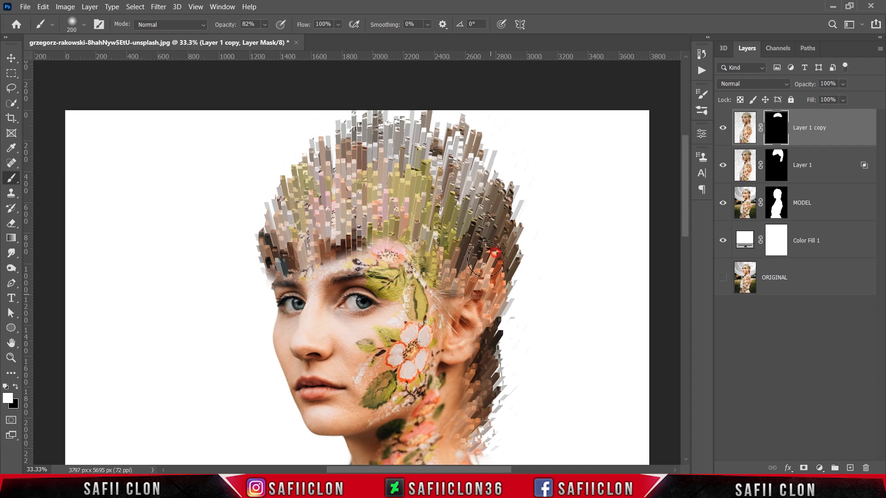
{"action": "key", "text": "bracketleft"}
{"action": "key", "text": "bracketleft"}
{"action": "mouse_move", "coordinate": [497, 357]}
{"action": "left_mouse_down"}
{"action": "mouse_move", "coordinate": [469, 436]}
{"action": "mouse_move", "coordinate": [471, 415]}
{"action": "left_mouse_up"}
{"action": "left_click_drag", "start_coordinate": [327, 163], "coordinate": [297, 200]}
Step: Toggle Layer 1 copy's visibility to compare the hair with and without its blocks
{"action": "left_click", "coordinate": [723, 130]}
{"action": "left_click", "coordinate": [723, 129]}
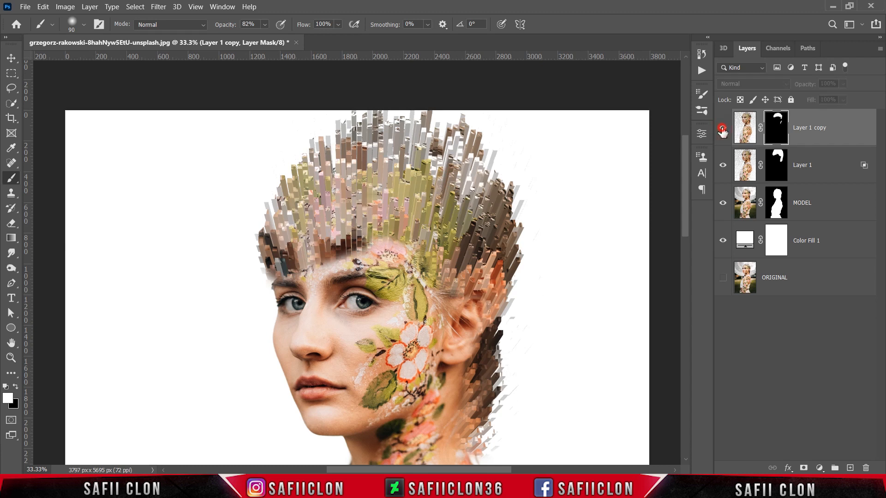
{"action": "left_click", "coordinate": [723, 129]}
{"action": "left_click", "coordinate": [723, 131]}
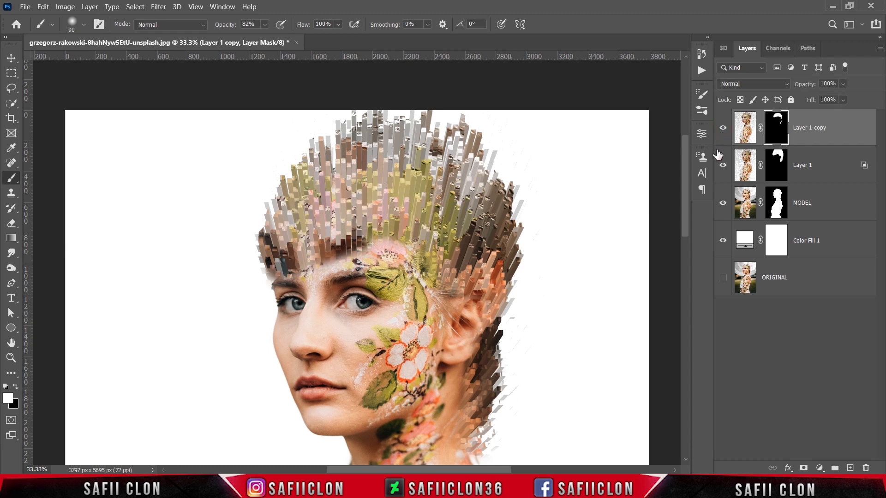
Step: Target Layer 1's mask and set the Brush tool to 155 px at 35% opacity with black as the foreground color
{"action": "left_click", "coordinate": [801, 167]}
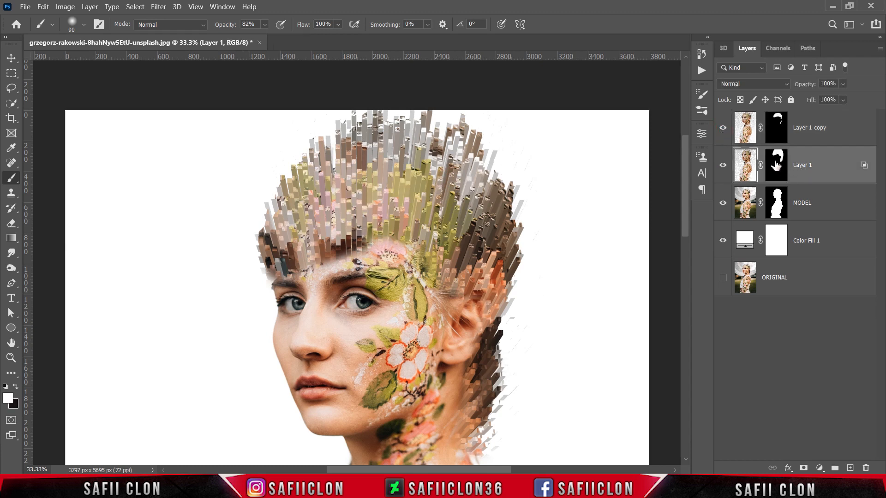
{"action": "left_click", "coordinate": [777, 165]}
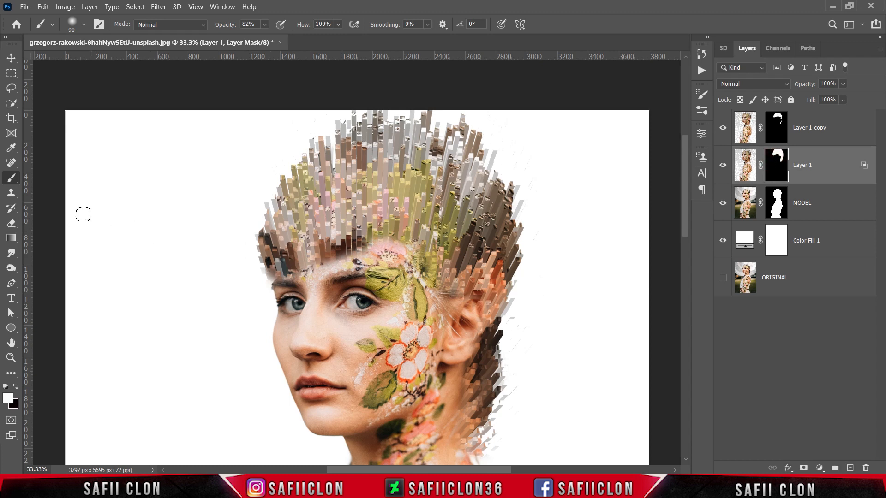
{"action": "right_click", "coordinate": [16, 180]}
{"action": "left_click", "coordinate": [42, 181]}
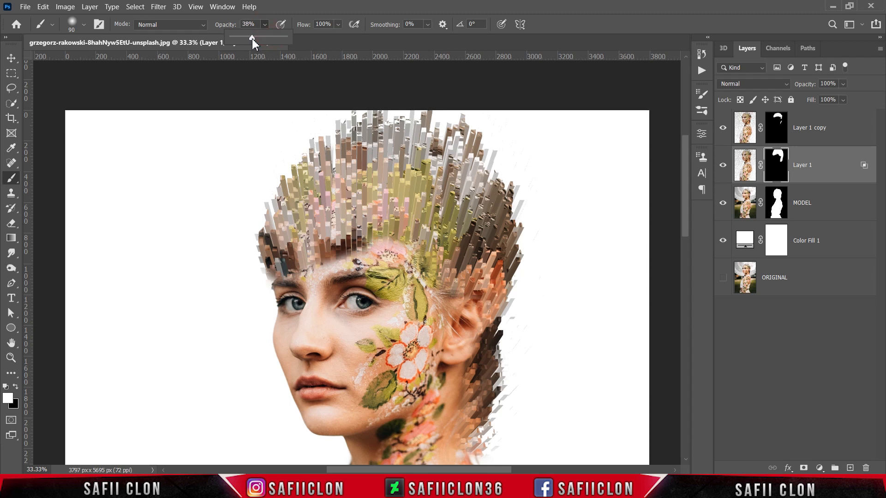
{"action": "left_click_drag", "start_coordinate": [251, 37], "coordinate": [249, 38]}
{"action": "left_click", "coordinate": [84, 24]}
{"action": "left_click_drag", "start_coordinate": [98, 61], "coordinate": [111, 61]}
{"action": "left_click", "coordinate": [84, 25]}
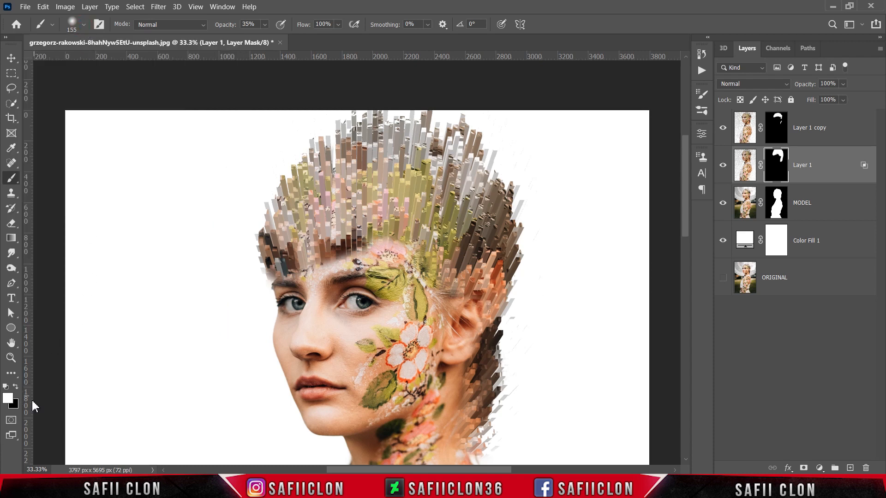
{"action": "left_click", "coordinate": [15, 388]}
Step: Paint black on Layer 1's mask across the forehead above the eyebrow with a 300 px brush
{"action": "key", "text": "bracketright"}
{"action": "key", "text": "bracketright"}
{"action": "key", "text": "bracketright"}
{"action": "key", "text": "bracketright"}
{"action": "left_click_drag", "start_coordinate": [337, 267], "coordinate": [396, 273]}
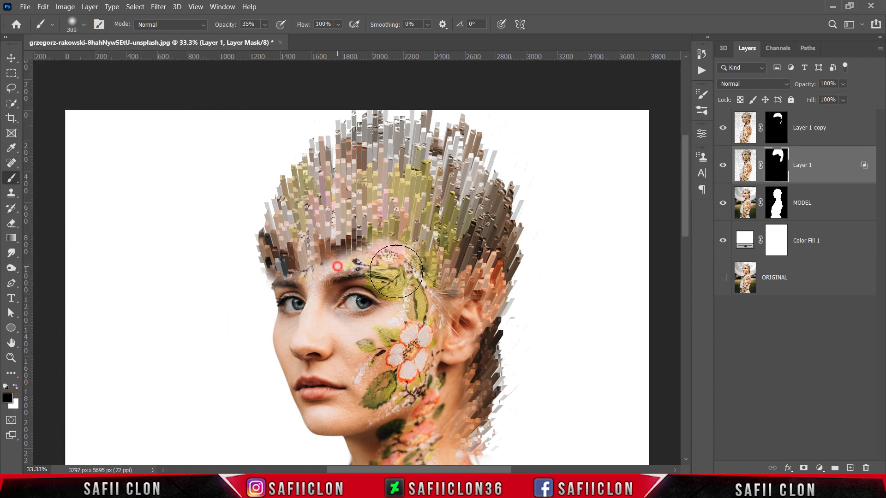
Step: Lower the brush opacity to 13% and soften Layer 1's mask with black over the brow, temple and ear
{"action": "left_click", "coordinate": [265, 24]}
{"action": "left_click", "coordinate": [260, 38]}
{"action": "left_click", "coordinate": [263, 26]}
{"action": "key", "text": "bracketleft"}
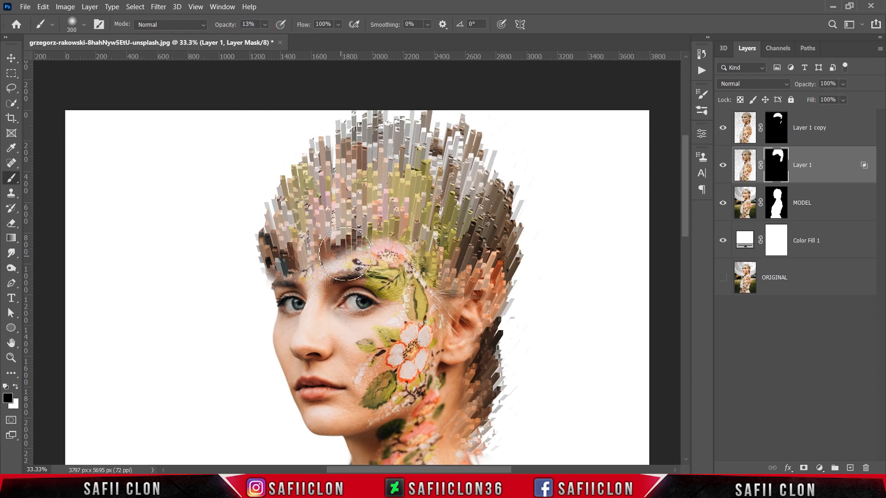
{"action": "mouse_move", "coordinate": [318, 286]}
{"action": "left_mouse_down"}
{"action": "mouse_move", "coordinate": [277, 277]}
{"action": "mouse_move", "coordinate": [264, 299]}
{"action": "left_mouse_up"}
{"action": "mouse_move", "coordinate": [445, 300]}
{"action": "left_mouse_down"}
{"action": "mouse_move", "coordinate": [471, 315]}
{"action": "mouse_move", "coordinate": [461, 381]}
{"action": "left_mouse_up"}
Step: Paint black at 13% opacity on Layer 1's mask along the back edge of the hair and the nape, varying the brush size
{"action": "scroll", "coordinate": [461, 380], "scroll_direction": "down", "scroll_amount": 2}
{"action": "key", "text": "bracketleft"}
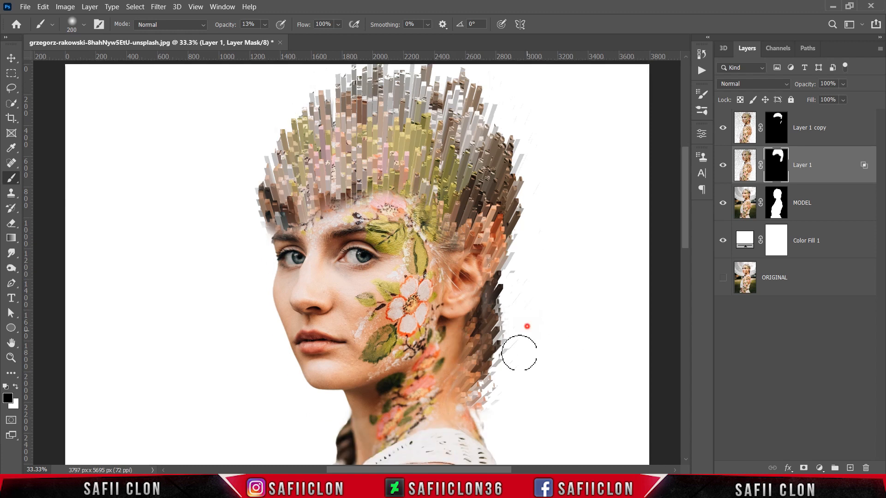
{"action": "mouse_move", "coordinate": [517, 351]}
{"action": "left_mouse_down"}
{"action": "mouse_move", "coordinate": [499, 409]}
{"action": "mouse_move", "coordinate": [510, 344]}
{"action": "left_mouse_up"}
{"action": "key", "text": "bracketleft"}
{"action": "key", "text": "bracketleft"}
{"action": "key", "text": "bracketleft"}
{"action": "left_click_drag", "start_coordinate": [515, 276], "coordinate": [516, 374]}
{"action": "key", "text": "bracketright"}
{"action": "key", "text": "bracketright"}
{"action": "key", "text": "bracketright"}
{"action": "mouse_move", "coordinate": [449, 360]}
{"action": "left_mouse_down"}
{"action": "mouse_move", "coordinate": [453, 424]}
{"action": "mouse_move", "coordinate": [477, 431]}
{"action": "mouse_move", "coordinate": [498, 386]}
{"action": "mouse_move", "coordinate": [477, 425]}
{"action": "left_mouse_up"}
Step: Blend the blocks into the skin by painting black on Layer 1's mask along the forehead hairline at 300 px
{"action": "key", "text": "bracketright"}
{"action": "key", "text": "bracketright"}
{"action": "mouse_move", "coordinate": [341, 206]}
{"action": "left_mouse_down"}
{"action": "mouse_move", "coordinate": [326, 216]}
{"action": "mouse_move", "coordinate": [338, 221]}
{"action": "left_mouse_up"}
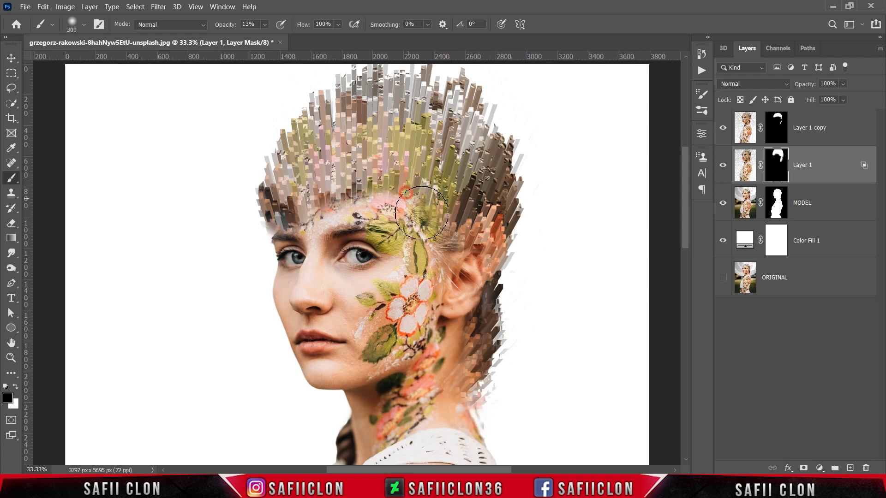
{"action": "left_click_drag", "start_coordinate": [420, 212], "coordinate": [442, 249]}
{"action": "mouse_move", "coordinate": [280, 220]}
{"action": "left_mouse_down"}
{"action": "mouse_move", "coordinate": [308, 219]}
{"action": "mouse_move", "coordinate": [330, 249]}
{"action": "left_mouse_up"}
{"action": "key", "text": "ctrl+minus"}
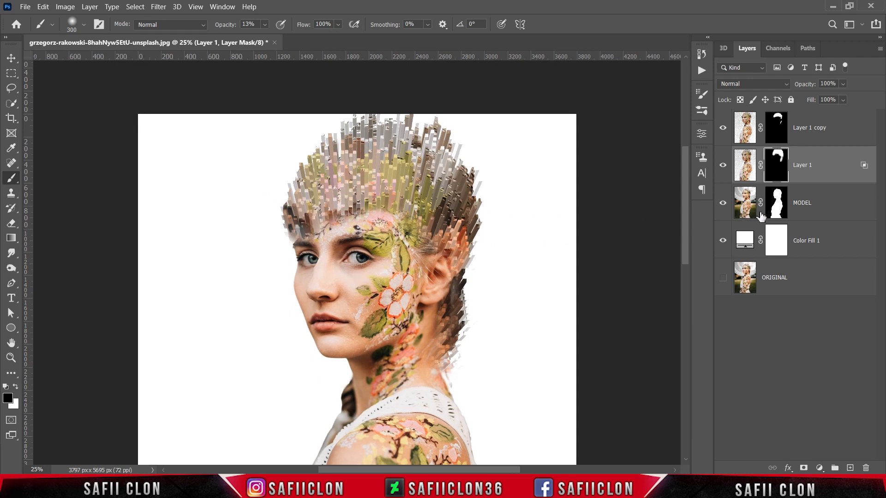
Step: Add a new layer directly above MODEL and set the Brush tool to 81 px at 9% opacity
{"action": "left_click", "coordinate": [836, 209]}
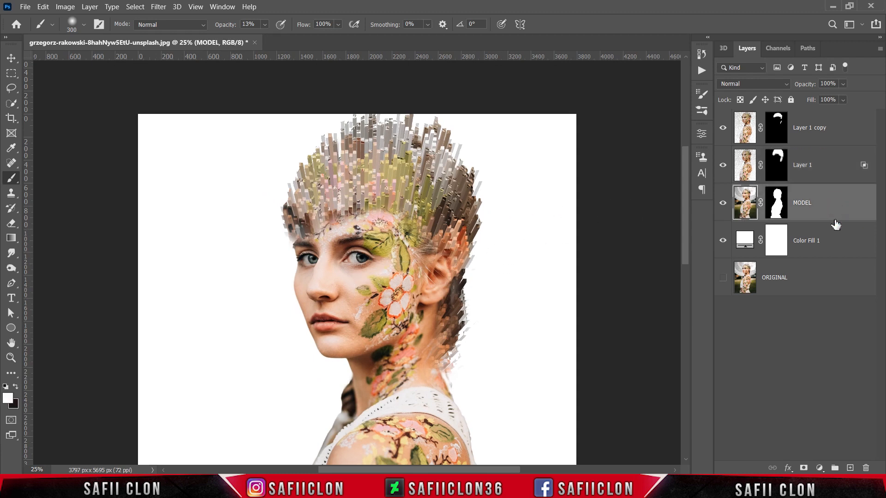
{"action": "left_click", "coordinate": [850, 468]}
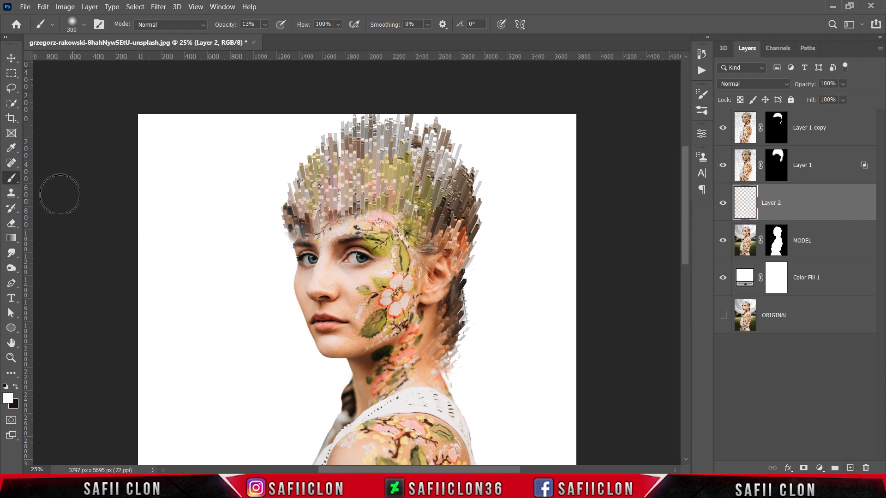
{"action": "right_click", "coordinate": [12, 180]}
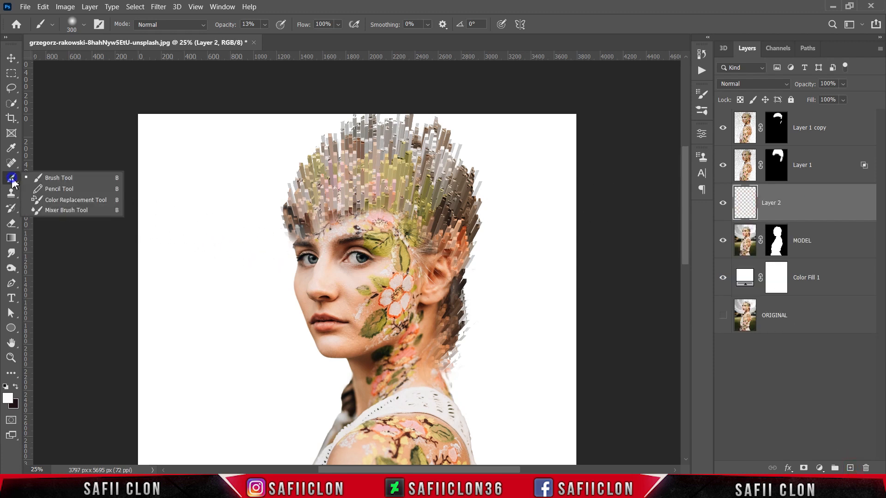
{"action": "left_click", "coordinate": [61, 180]}
{"action": "left_click", "coordinate": [83, 24]}
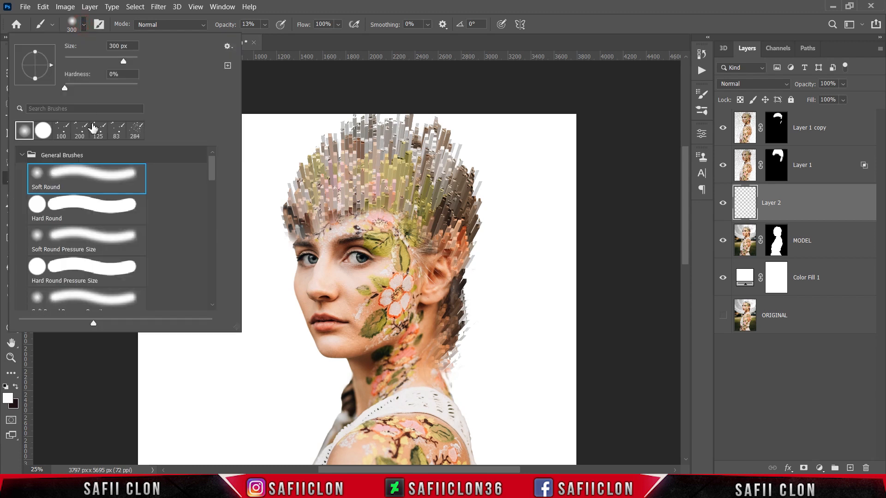
{"action": "left_click_drag", "start_coordinate": [123, 61], "coordinate": [96, 63]}
{"action": "left_click", "coordinate": [83, 25]}
{"action": "left_click", "coordinate": [265, 25]}
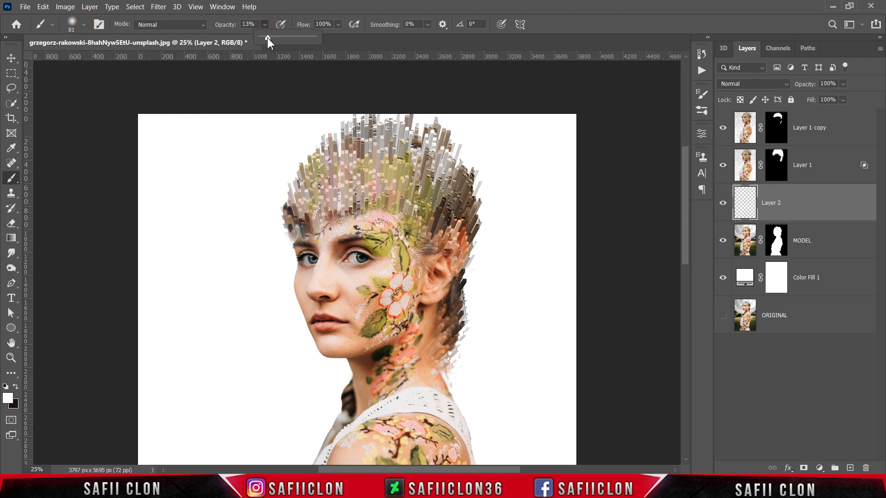
{"action": "left_click_drag", "start_coordinate": [267, 37], "coordinate": [266, 34]}
{"action": "left_click", "coordinate": [267, 24]}
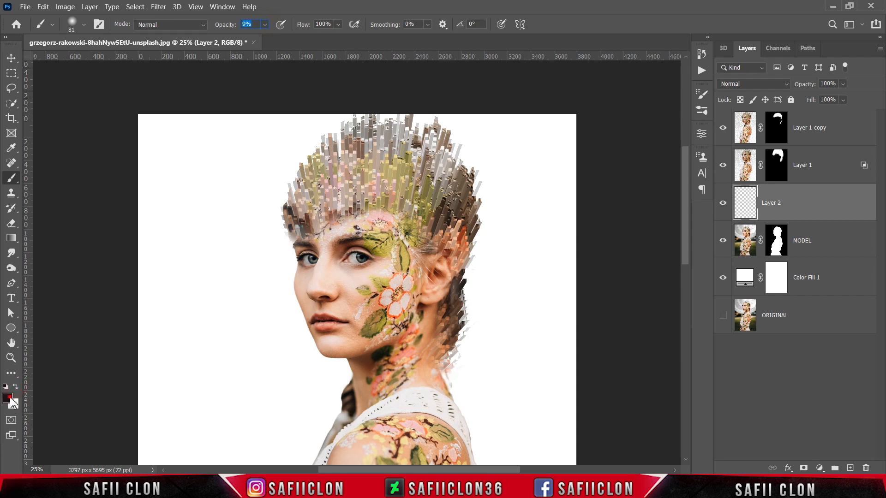
Step: Set the foreground color to pure black (000000)
{"action": "left_click", "coordinate": [10, 398]}
{"action": "left_click_drag", "start_coordinate": [547, 175], "coordinate": [490, 254]}
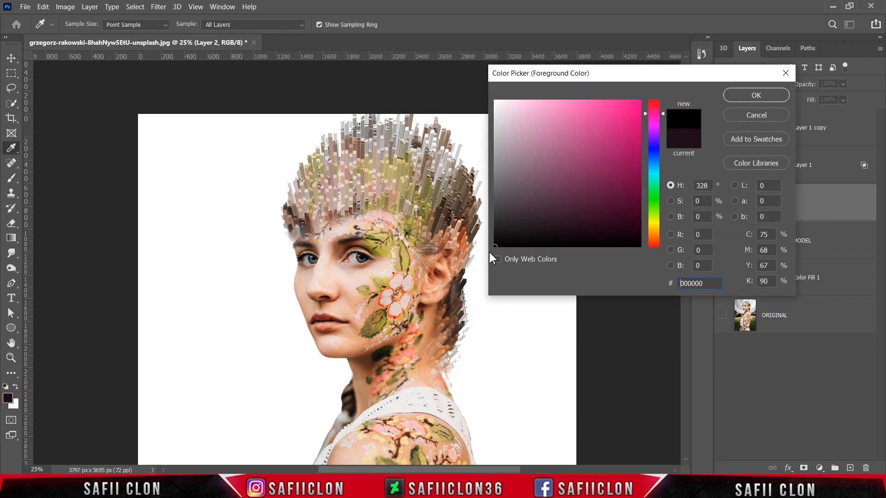
{"action": "left_click", "coordinate": [745, 98]}
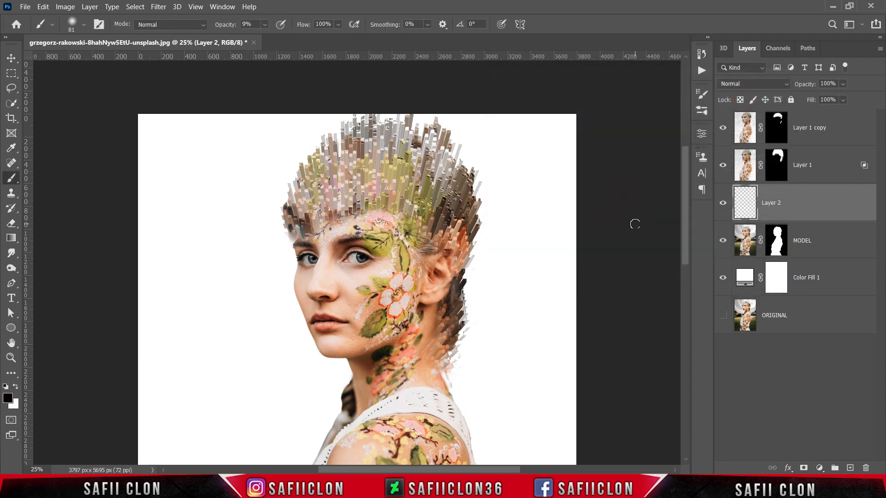
Step: Set Layer 2's blend mode to Soft Light and enlarge the brush
{"action": "key", "text": "bracketright"}
{"action": "key", "text": "bracketright"}
{"action": "left_click", "coordinate": [778, 85]}
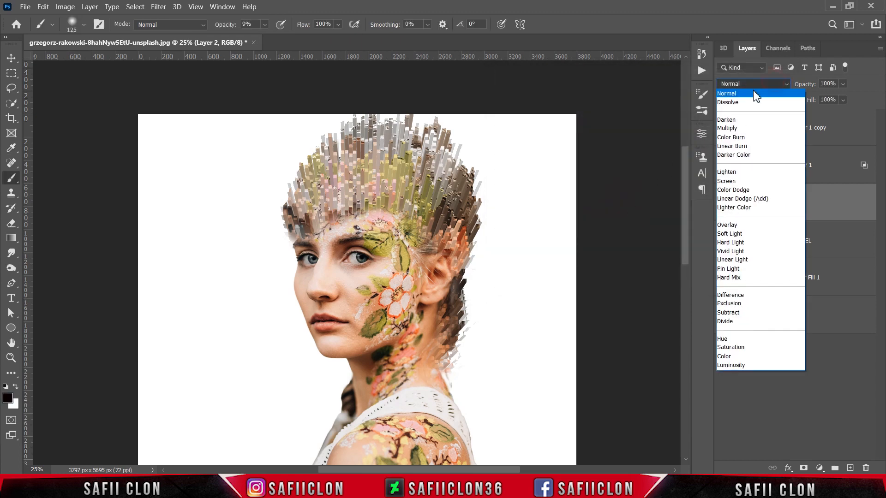
{"action": "left_click", "coordinate": [730, 234]}
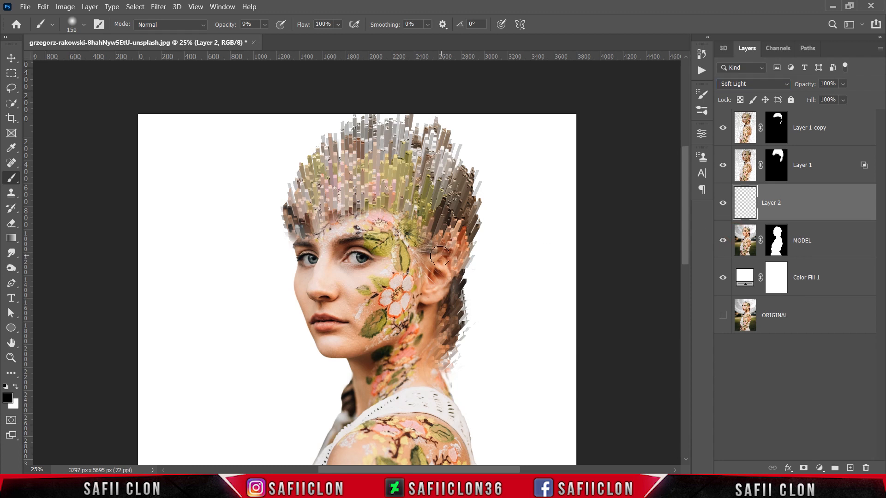
Step: Paint faint black shading on Layer 2 around the forehead hairline, resizing the soft brush between 600 and 150 px
{"action": "key", "text": "bracketright"}
{"action": "key", "text": "bracketright"}
{"action": "key", "text": "bracketright"}
{"action": "key", "text": "bracketright"}
{"action": "key", "text": "bracketright"}
{"action": "key", "text": "bracketright"}
{"action": "key", "text": "bracketright"}
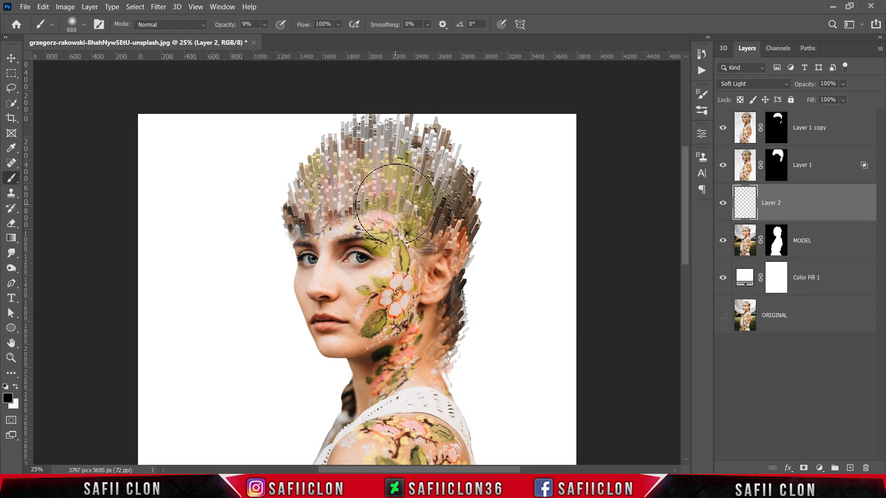
{"action": "key", "text": "bracketleft"}
{"action": "key", "text": "bracketleft"}
{"action": "key", "text": "bracketleft"}
{"action": "key", "text": "bracketleft"}
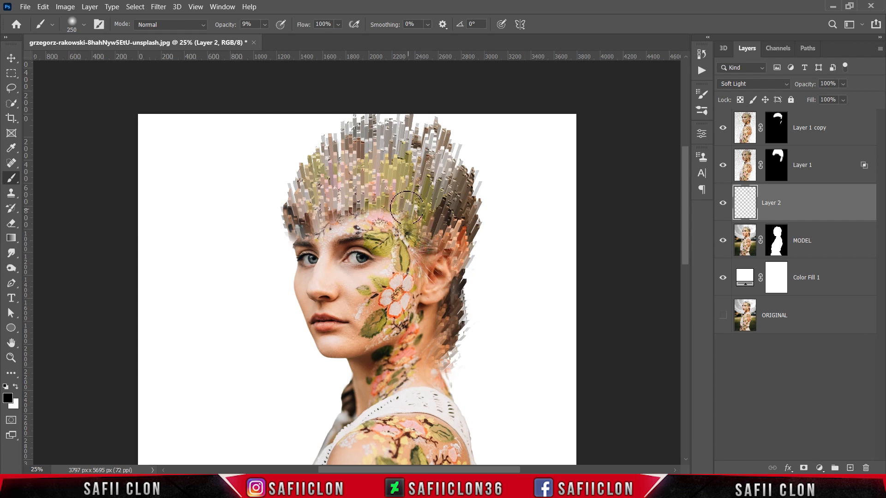
{"action": "key", "text": "bracketleft"}
{"action": "key", "text": "bracketleft"}
{"action": "key", "text": "bracketleft"}
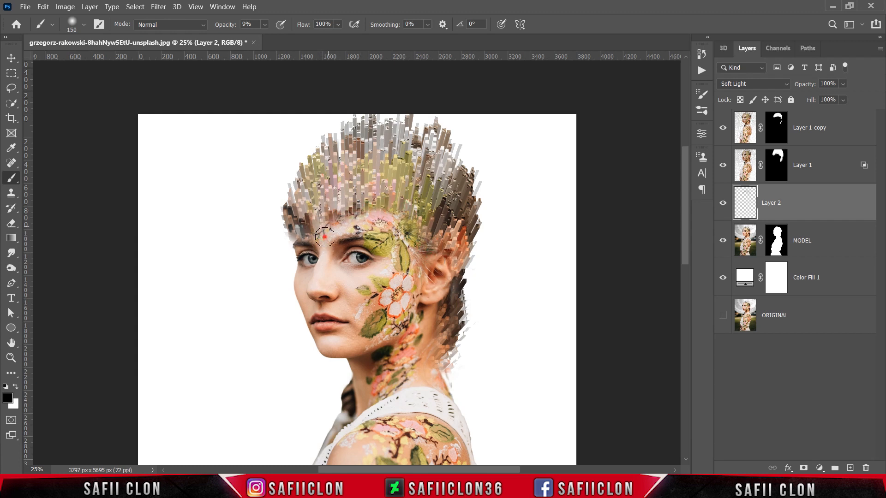
Step: Shade the nape and the hairline with black on Layer 2, using the soft brush at 250 to 400 px
{"action": "key", "text": "bracketright"}
{"action": "key", "text": "bracketright"}
{"action": "key", "text": "bracketright"}
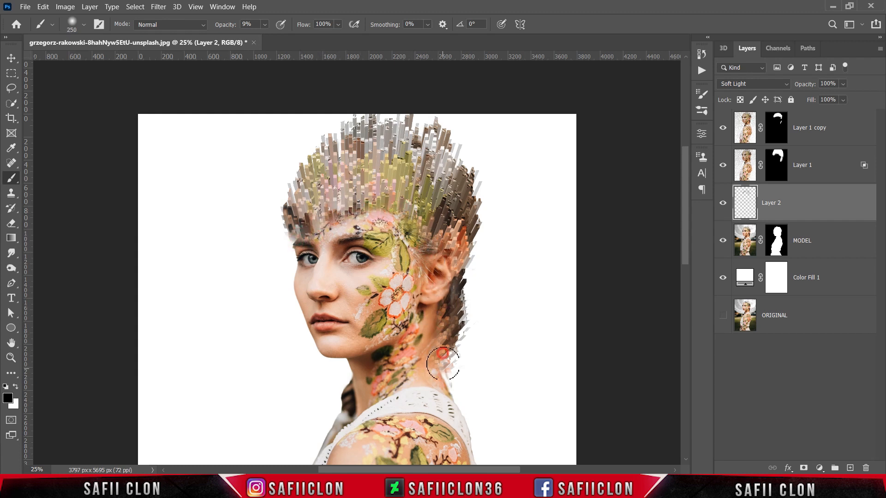
{"action": "key", "text": "bracketright"}
{"action": "key", "text": "bracketright"}
{"action": "key", "text": "ctrl+minus"}
{"action": "mouse_move", "coordinate": [412, 217]}
{"action": "left_mouse_down"}
{"action": "mouse_move", "coordinate": [333, 231]}
{"action": "mouse_move", "coordinate": [380, 228]}
{"action": "mouse_move", "coordinate": [409, 259]}
{"action": "mouse_move", "coordinate": [342, 232]}
{"action": "left_mouse_up"}
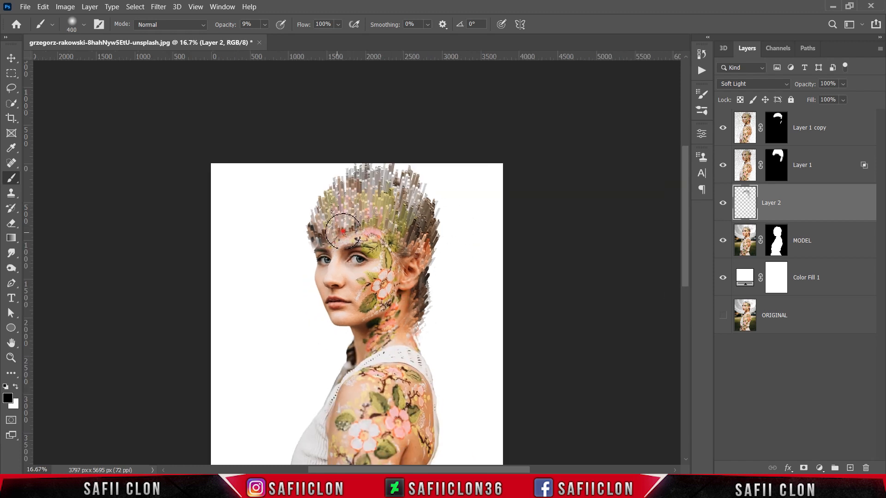
Step: Toggle the visibility of Layer 2, Layer 1 and Layer 1 copy to check what each contributes
{"action": "left_click", "coordinate": [723, 206]}
{"action": "left_click", "coordinate": [724, 206]}
{"action": "left_click", "coordinate": [724, 166]}
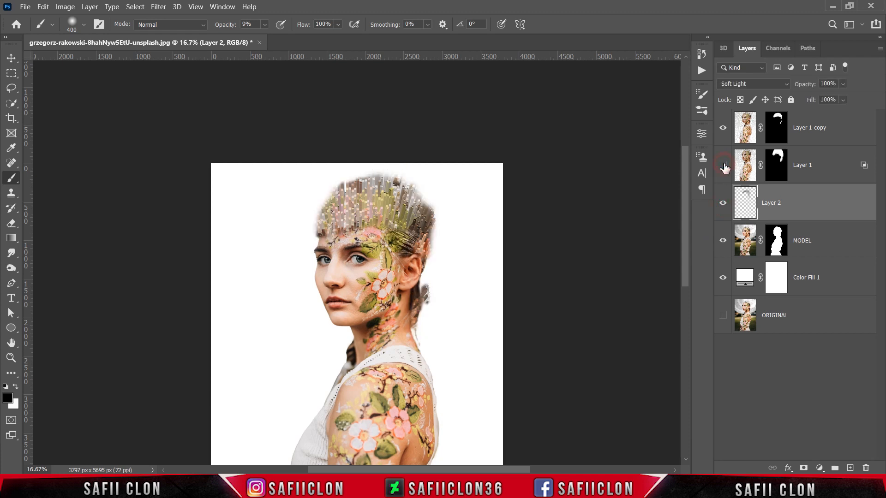
{"action": "left_click", "coordinate": [723, 166]}
{"action": "left_click", "coordinate": [723, 129]}
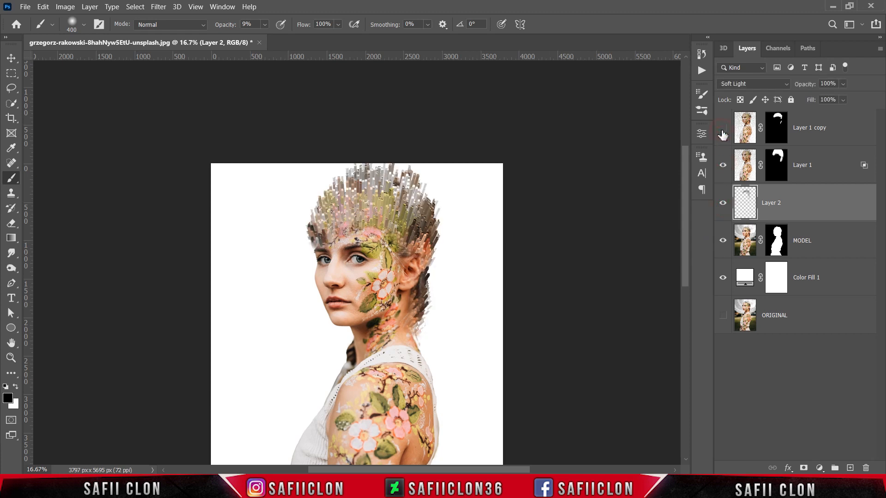
Step: Paint white on Layer 1's mask at the front temple with the brush at 85% opacity, revealing more blocks
{"action": "left_click", "coordinate": [781, 171]}
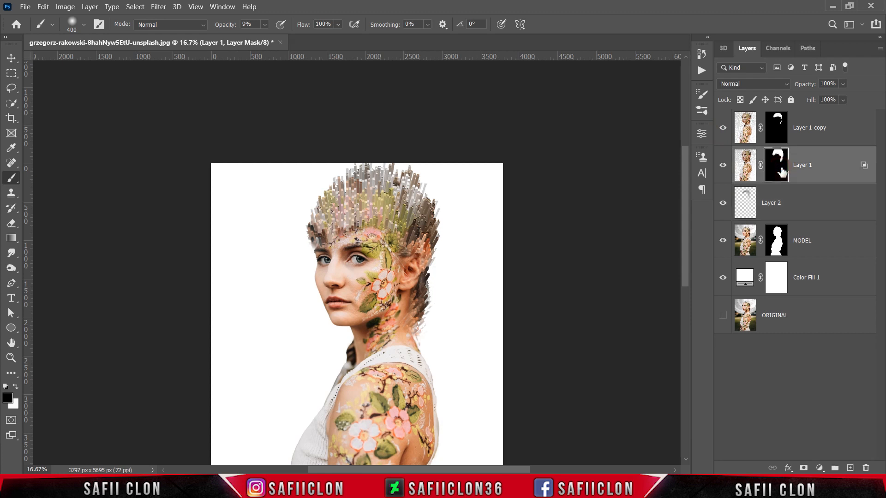
{"action": "left_click", "coordinate": [265, 25]}
{"action": "left_click_drag", "start_coordinate": [293, 41], "coordinate": [309, 40]}
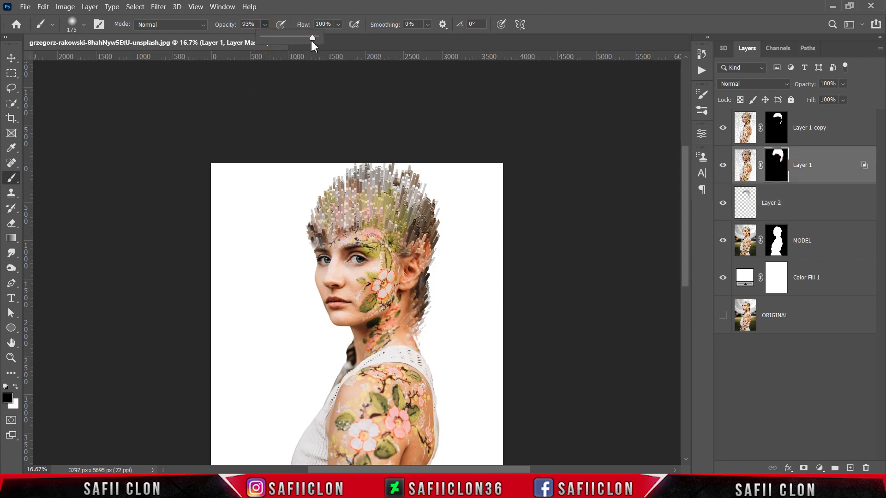
{"action": "left_click", "coordinate": [15, 387]}
{"action": "key", "text": "bracketleft"}
{"action": "key", "text": "bracketleft"}
{"action": "key", "text": "bracketleft"}
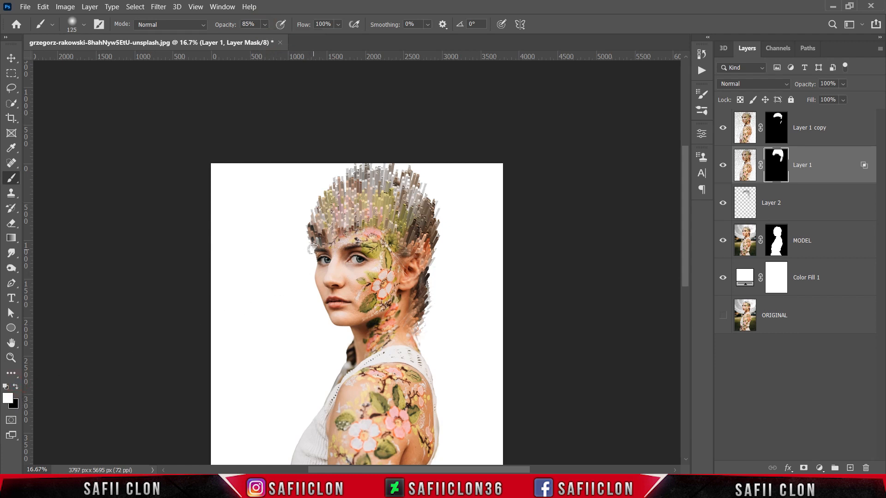
{"action": "left_click_drag", "start_coordinate": [314, 246], "coordinate": [329, 246]}
Step: Compare the portrait with individual effect layers hidden and shown, and examine the whole composition at different magnifications
{"action": "left_click", "coordinate": [723, 167]}
{"action": "left_click", "coordinate": [724, 167]}
{"action": "left_click", "coordinate": [724, 130]}
{"action": "left_click", "coordinate": [724, 130]}
{"action": "left_click", "coordinate": [724, 204]}
{"action": "key", "text": "ctrl+minus"}
{"action": "key", "text": "ctrl+minus"}
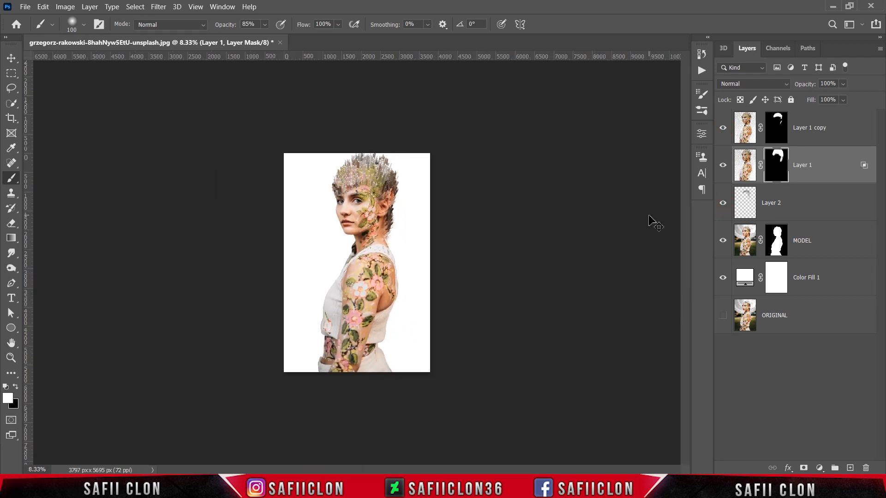
{"action": "key", "text": "ctrl+plus"}
{"action": "key", "text": "ctrl+plus"}
{"action": "key", "text": "ctrl+plus"}
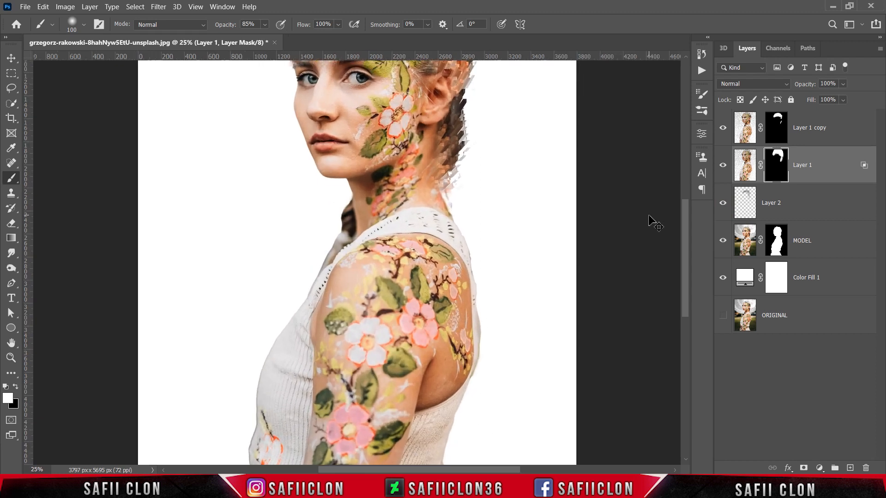
{"action": "key", "text": "ctrl+minus"}
{"action": "key", "text": "ctrl+minus"}
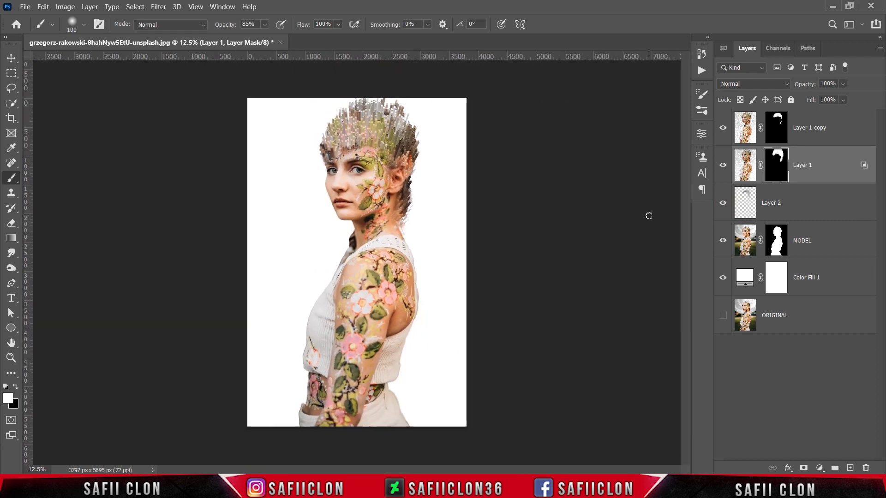